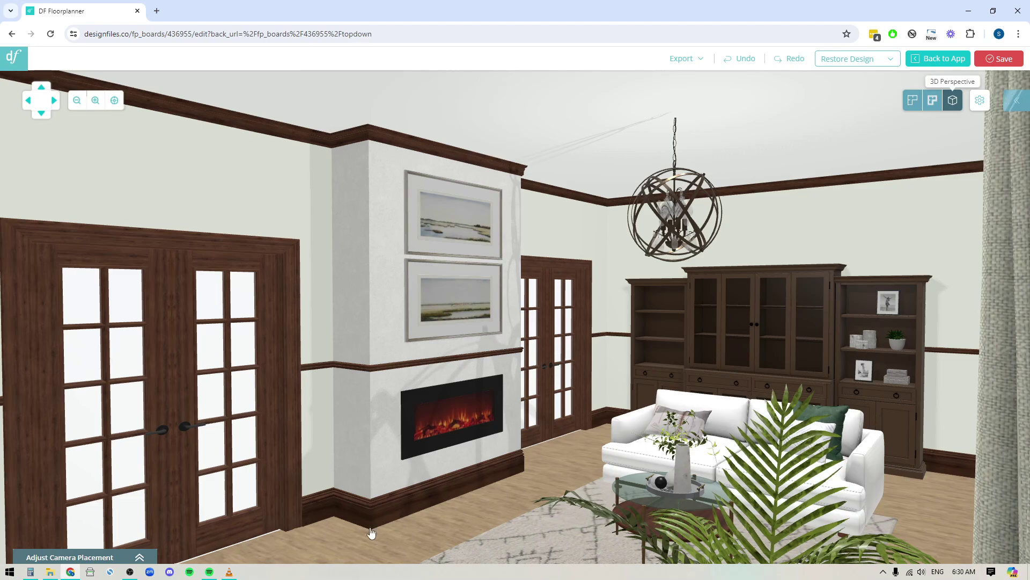
- Open the fireplace wall in the Wall Editor and examine the settings of the painted wall and its plaster bump-out
left_click(290, 183)
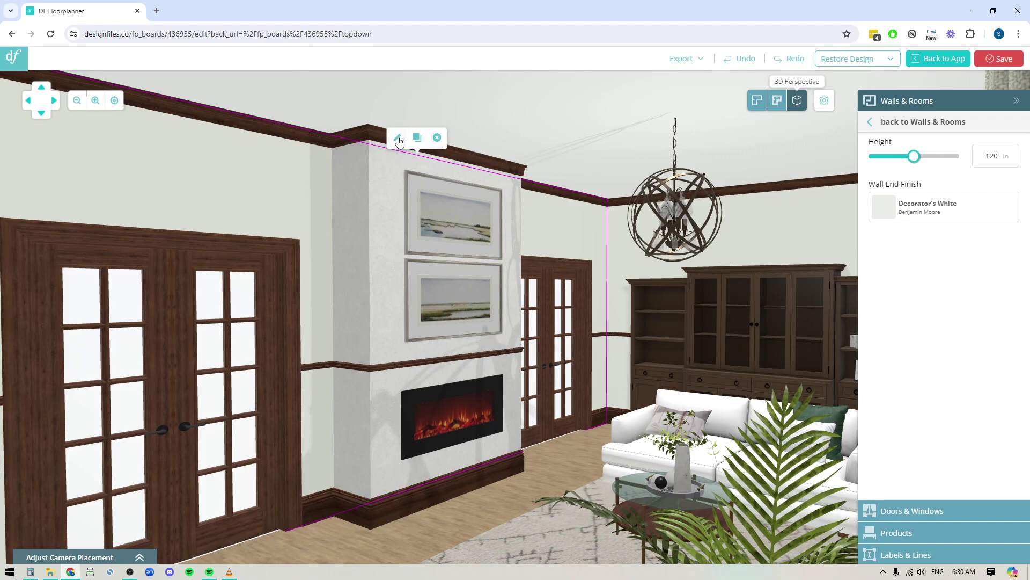
left_click(399, 141)
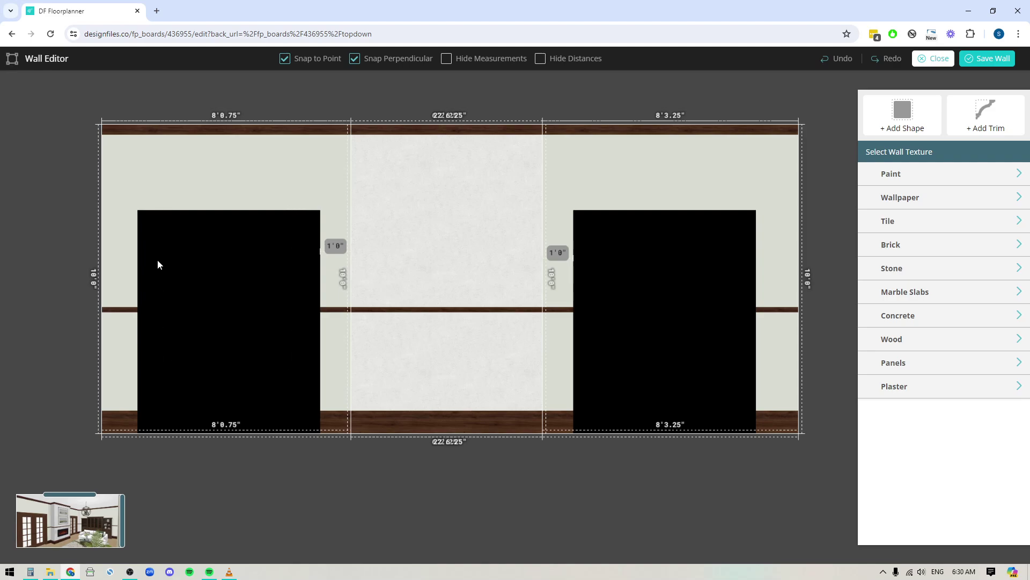
left_click(221, 188)
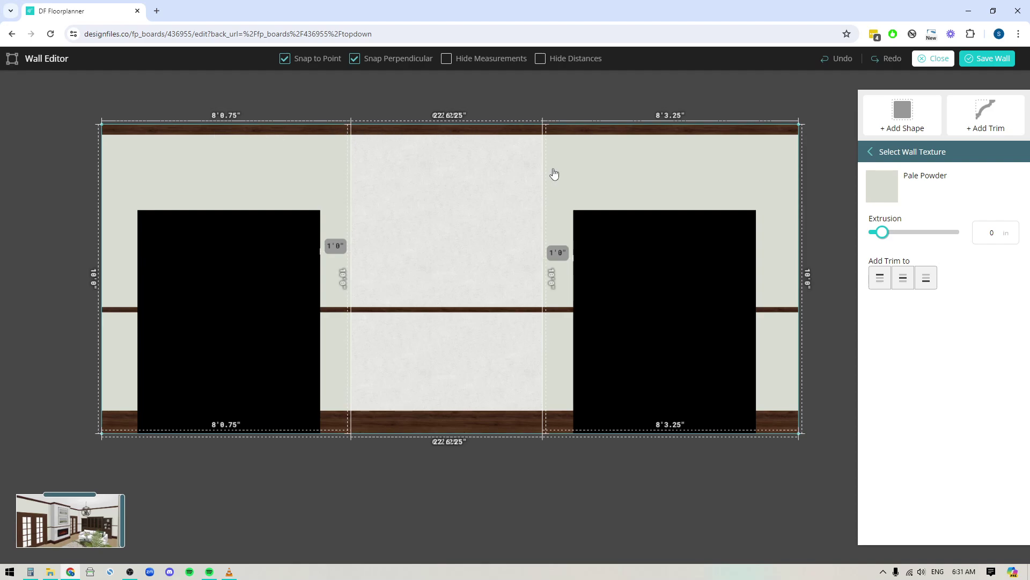
left_click(461, 209)
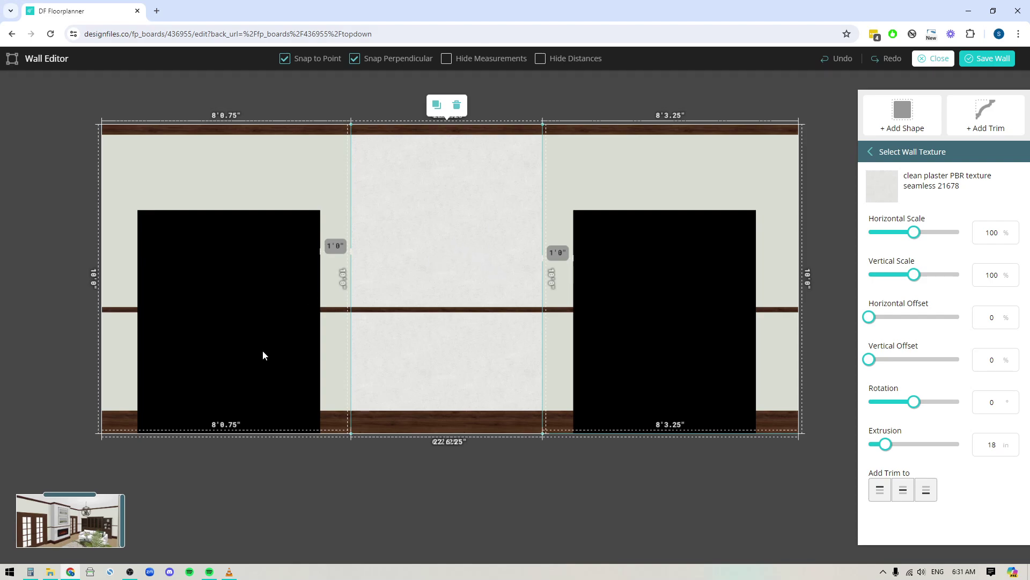
- Enlarge the 3D preview to examine the fireplace wall, then shrink it so the elevation is mostly uncovered
left_click(113, 519)
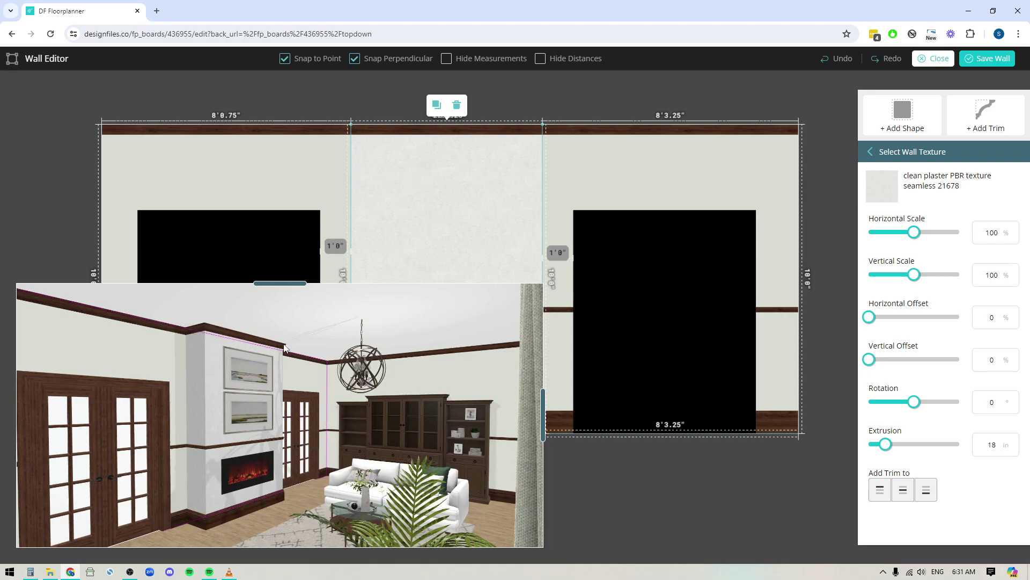
left_click(543, 416)
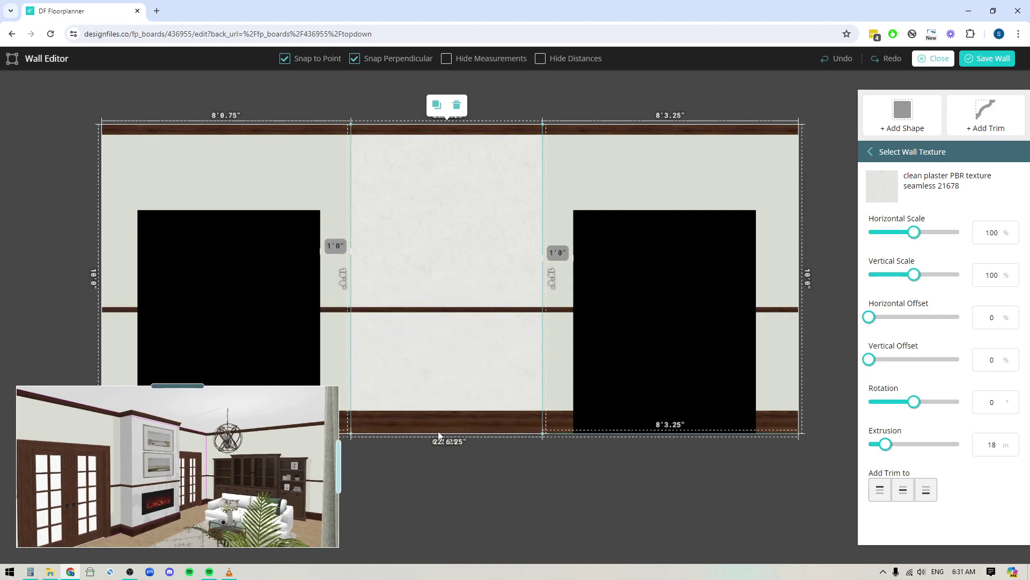
left_click(414, 485)
- Remove the crown moulding, chair rail and baseboard from the plaster fireplace section
left_click(422, 237)
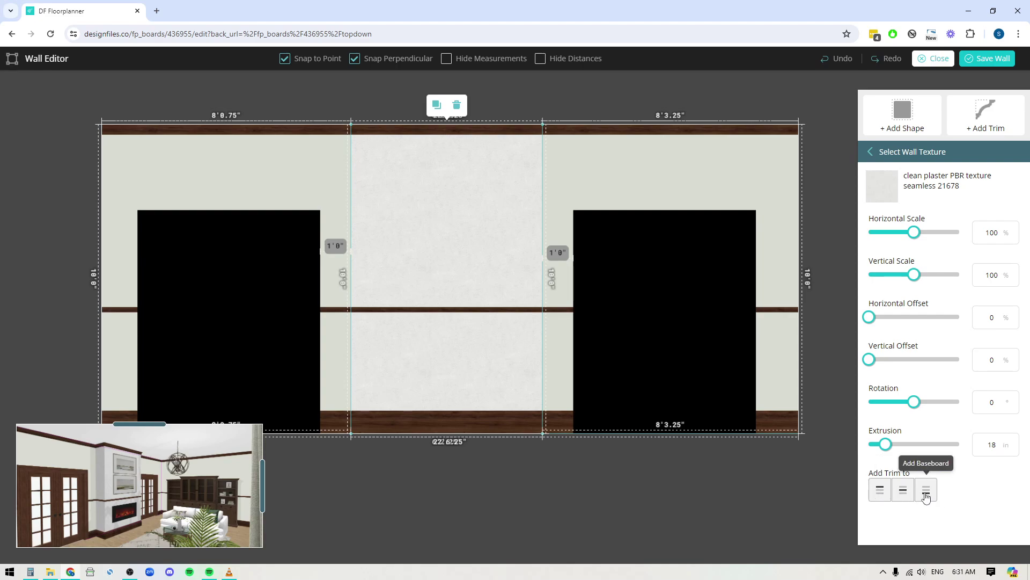
left_click(880, 489)
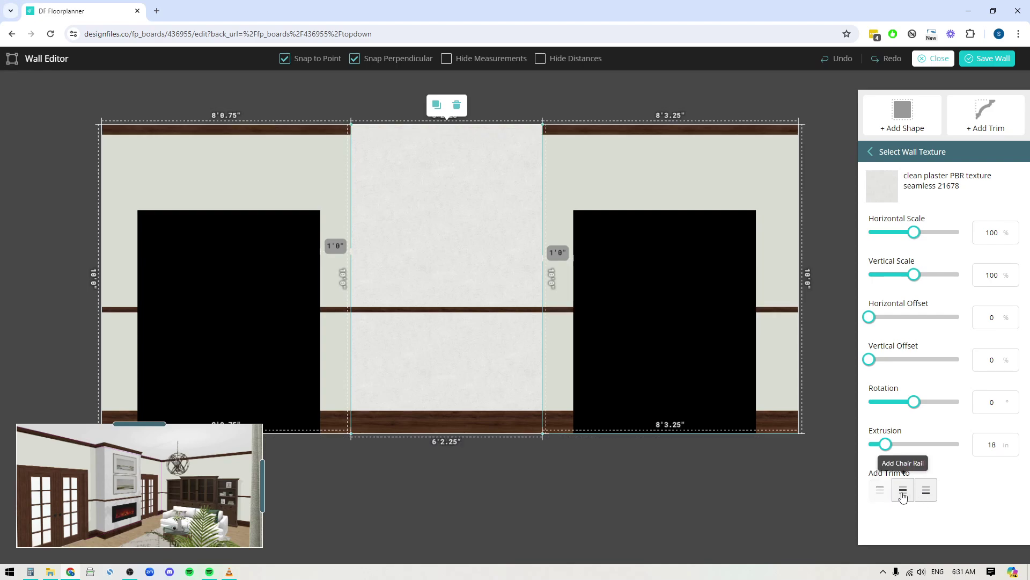
left_click(904, 490)
left_click(926, 490)
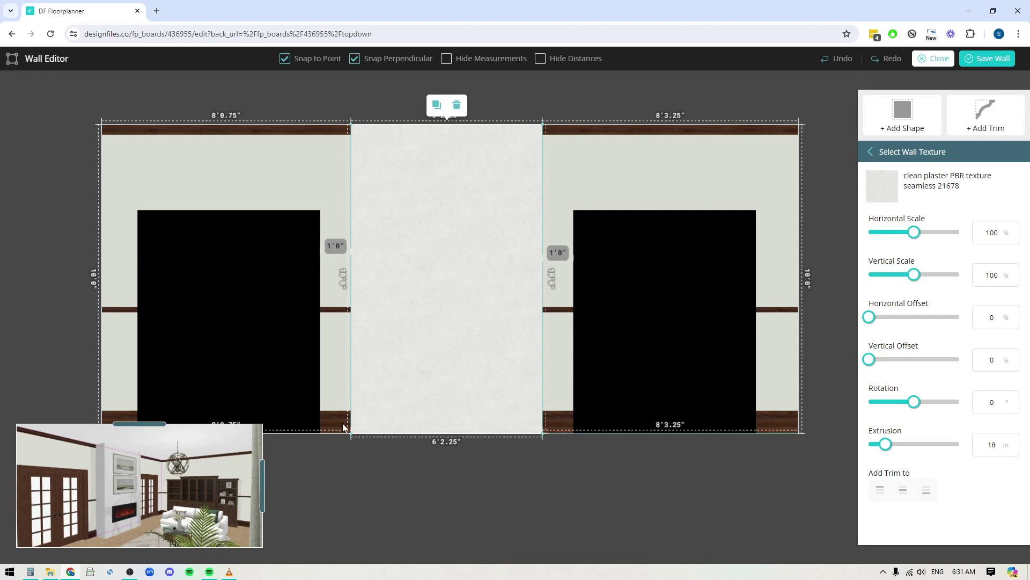
- Enlarge the 3D preview and add the crown moulding, chair rail and baseboard back to the plaster section
left_click(262, 480)
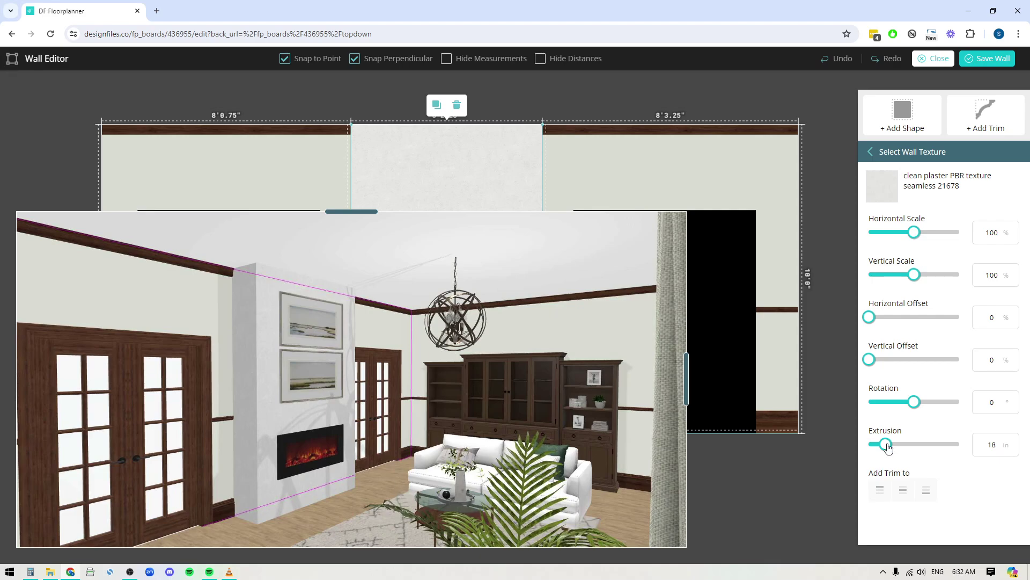
left_click(880, 491)
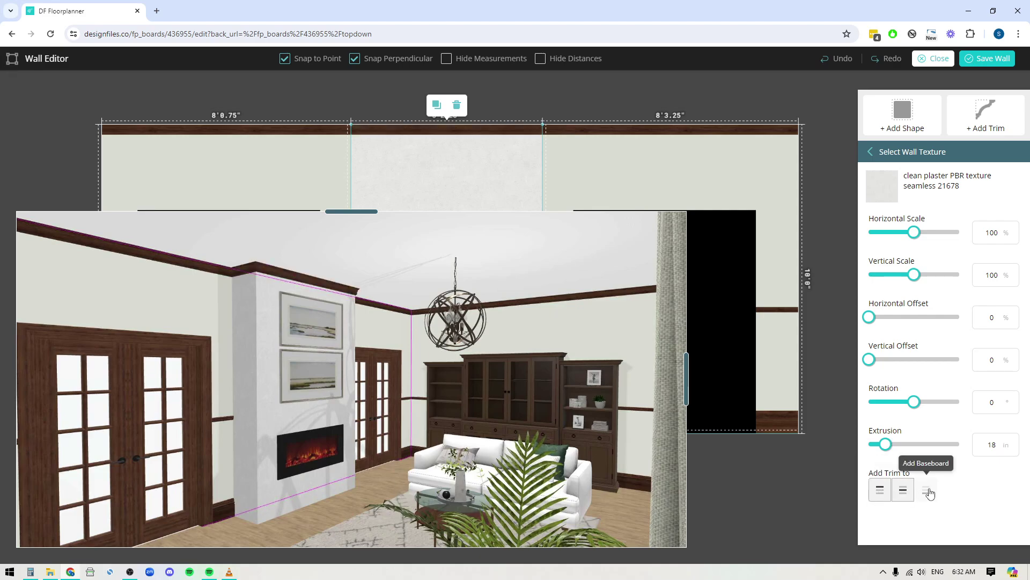
left_click(926, 490)
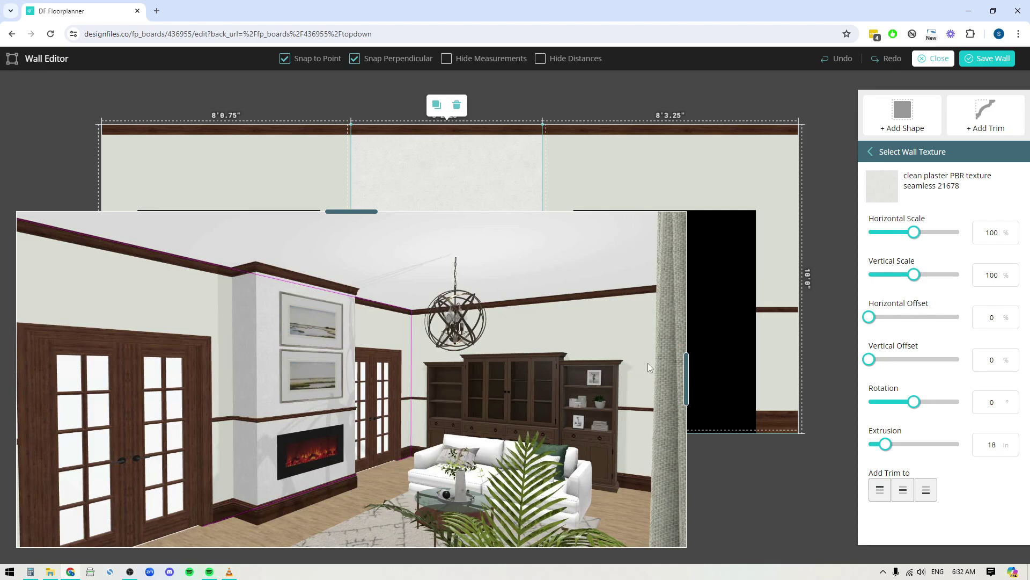
- Shrink the 3D preview and close the Wall Editor, discarding the unsaved changes
left_click(687, 376)
left_click(515, 494)
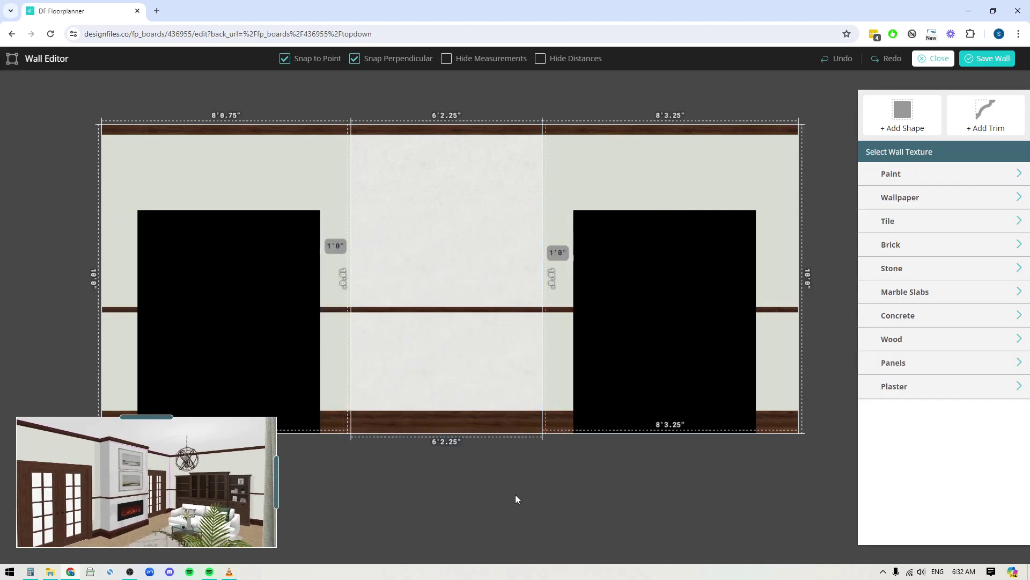
left_click(972, 59)
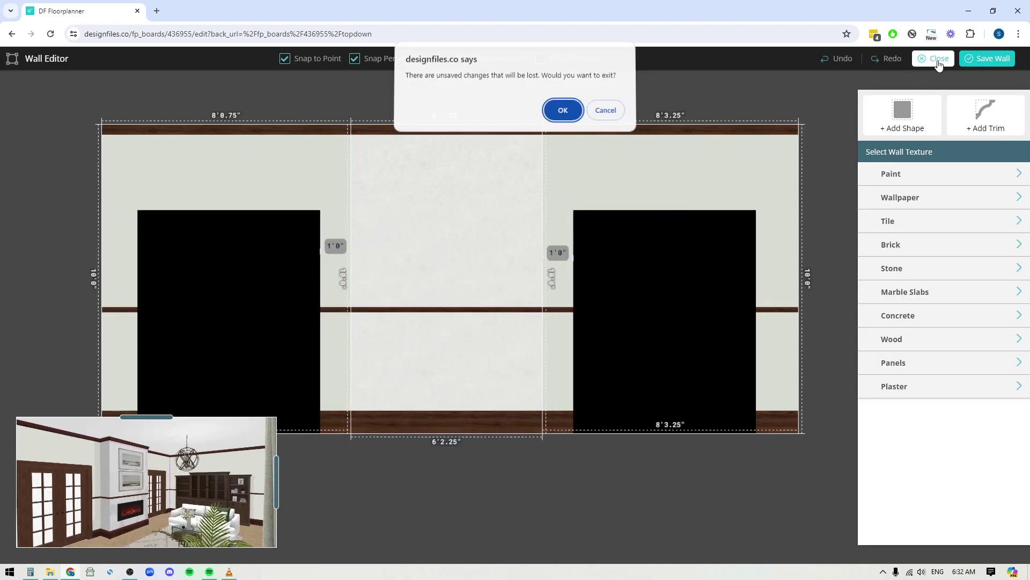
left_click(562, 113)
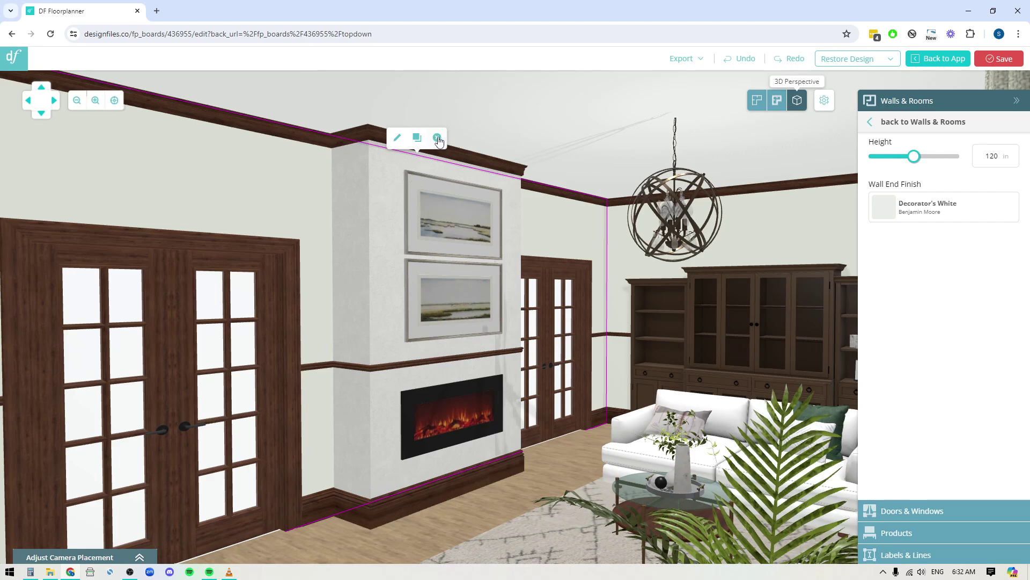
- Clear the fireplace wall's design and delete the electric fireplace and both framed artworks from it
left_click(438, 139)
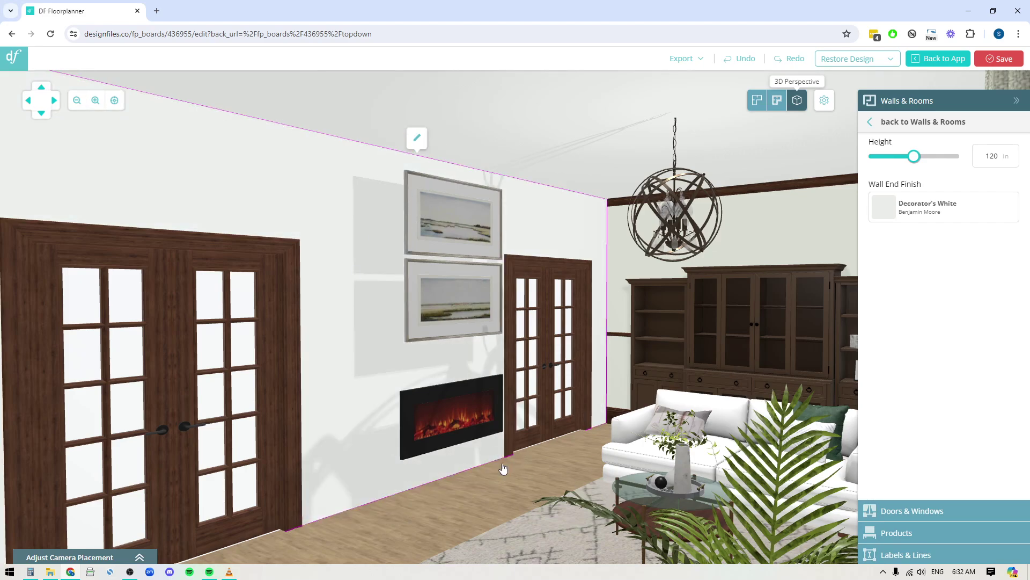
left_click(458, 409)
key("Delete")
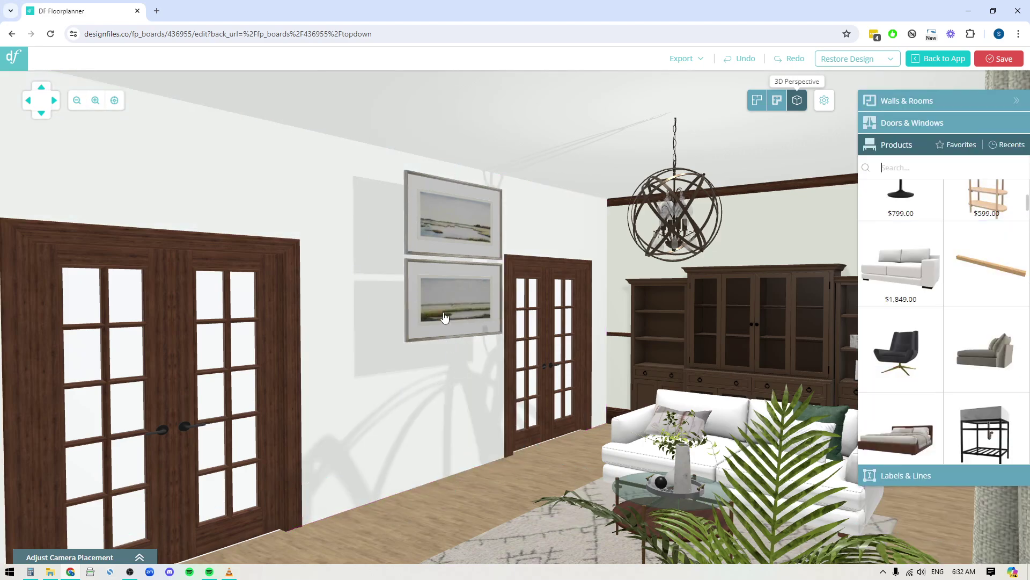
left_click(458, 322)
key("Delete")
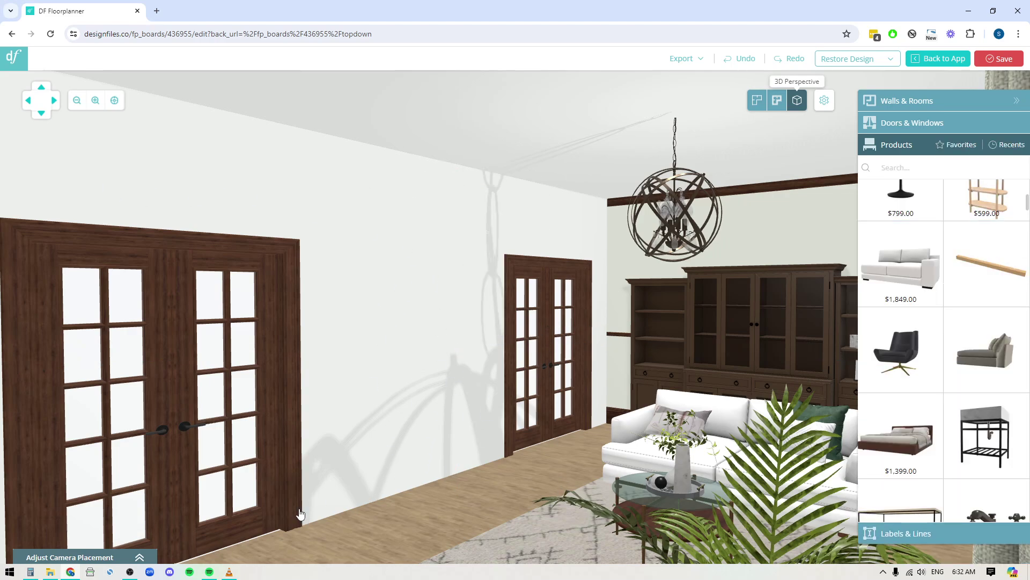
- Open the bare wall in the Wall Editor and paint it with Farrow & Ball Pale Powder (204), already used in this design
left_click(369, 314)
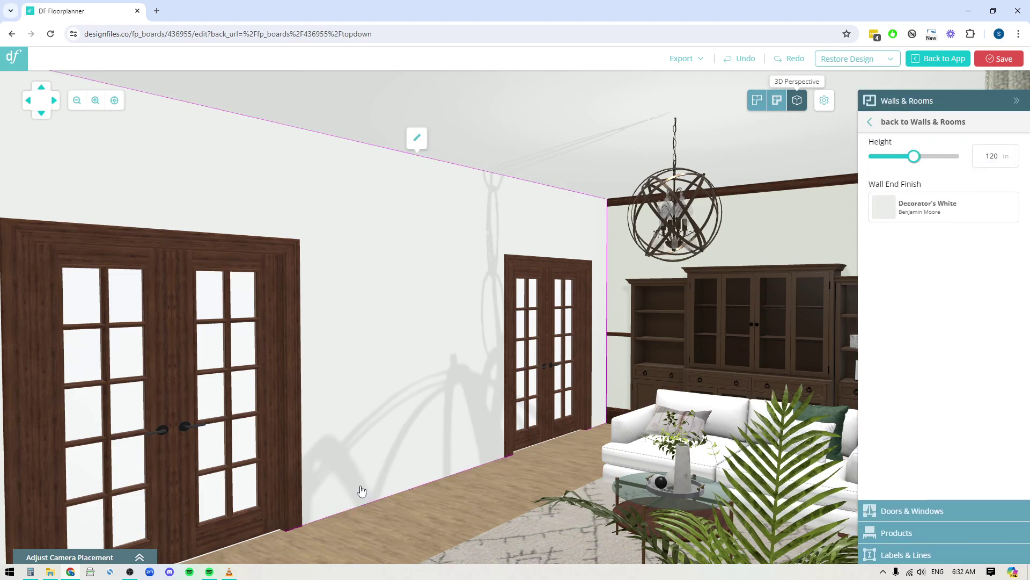
left_click(417, 138)
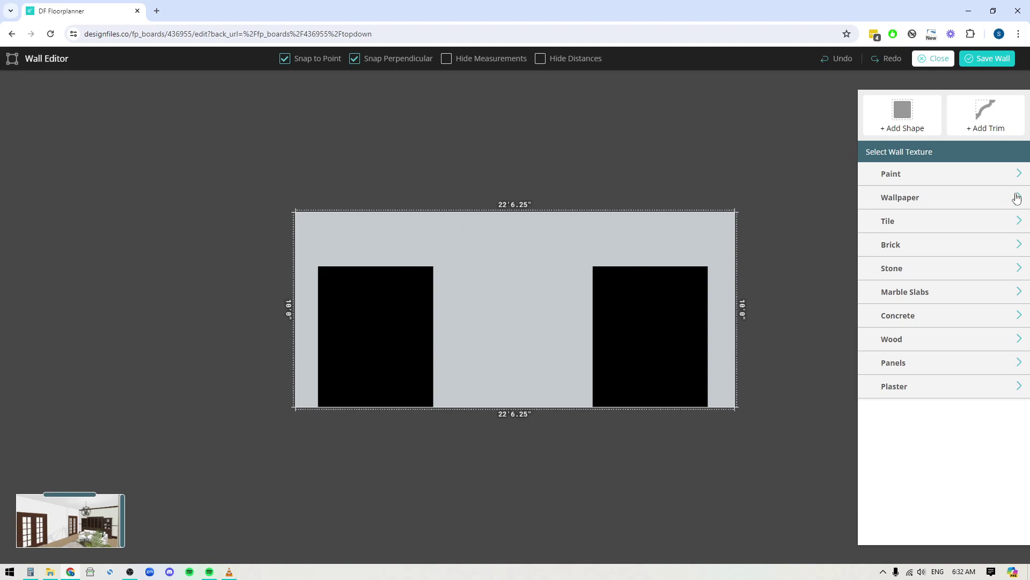
left_click(901, 180)
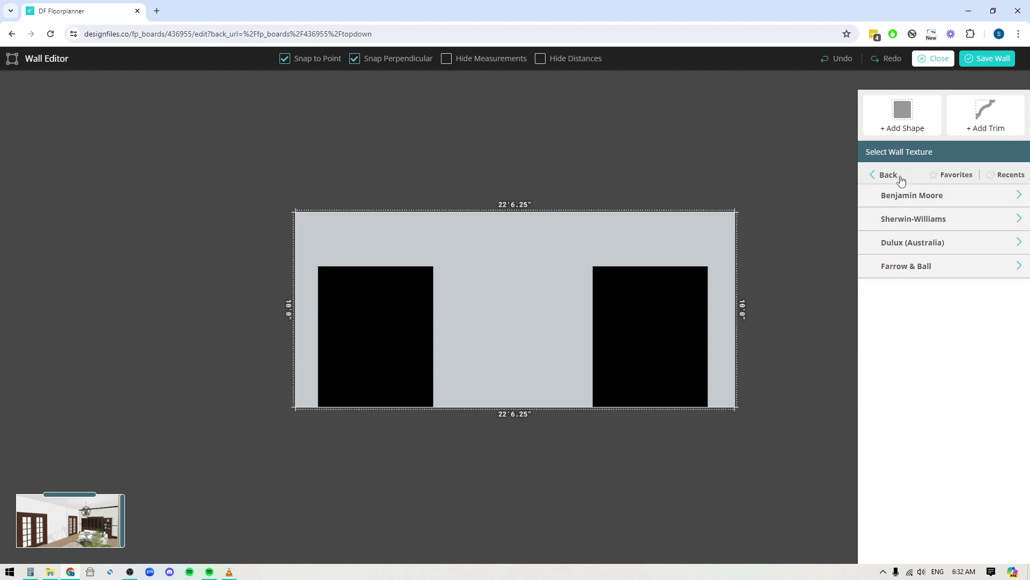
left_click(901, 179)
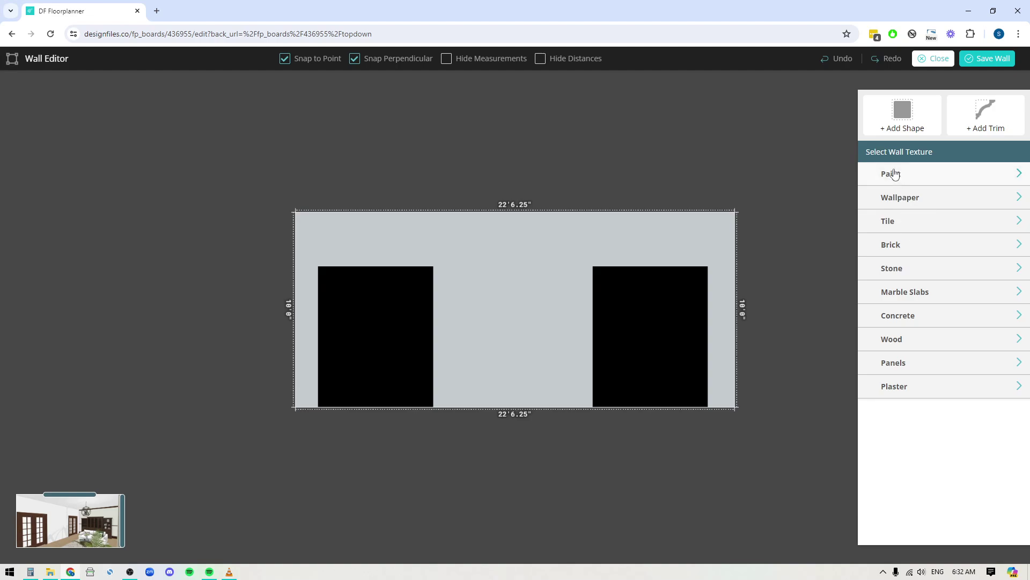
left_click(885, 175)
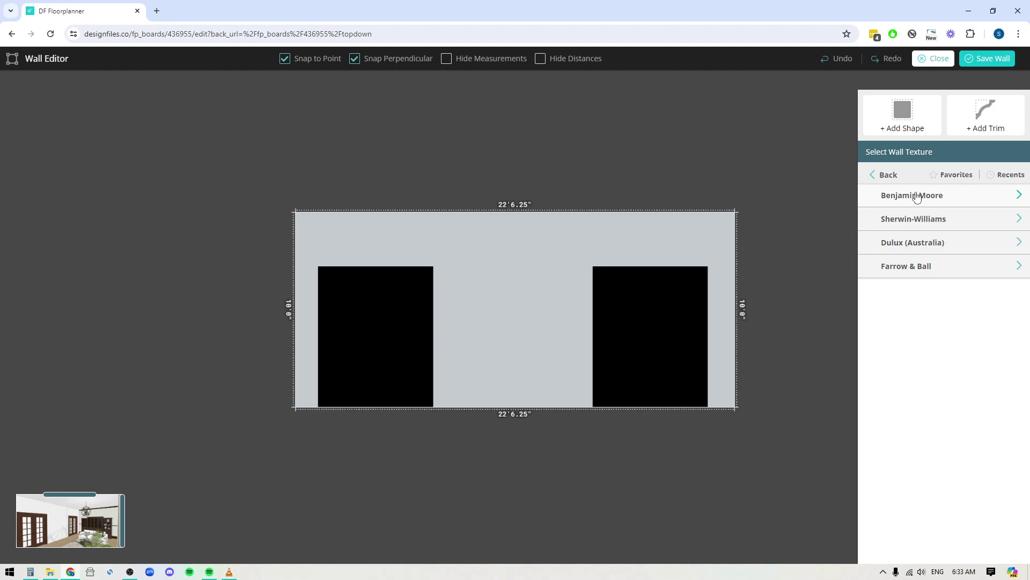
left_click(901, 203)
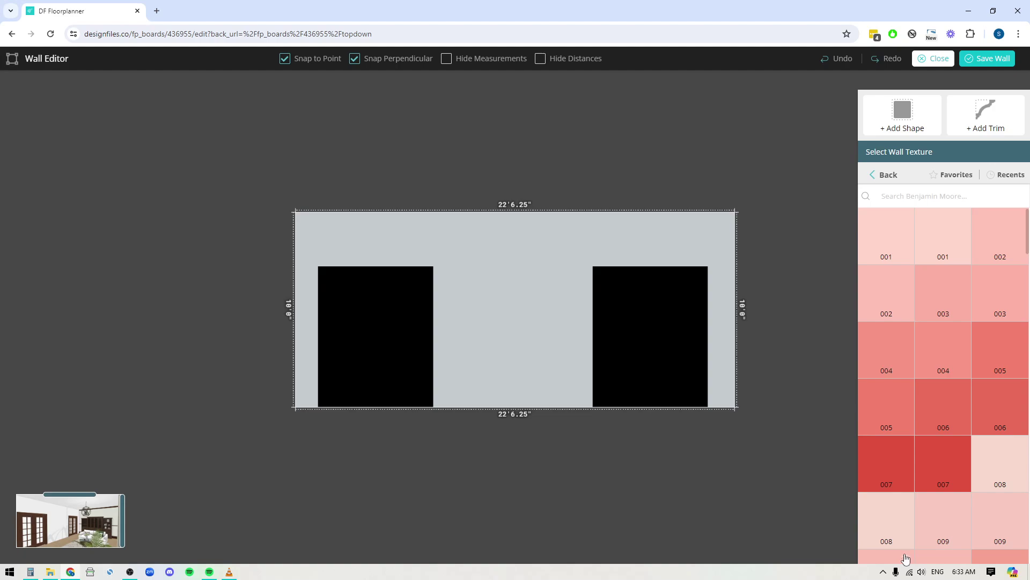
left_click(1019, 178)
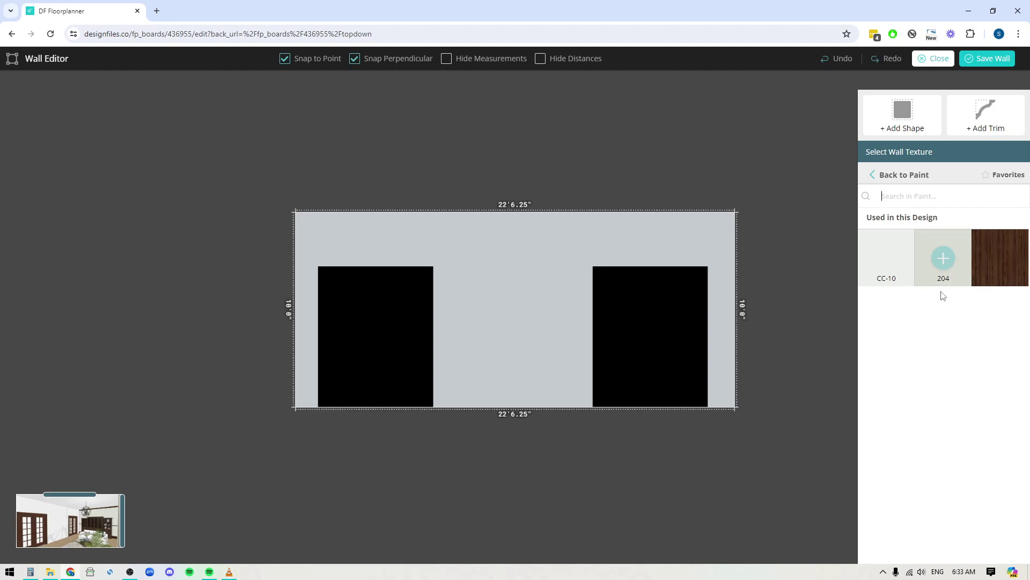
left_click(958, 276)
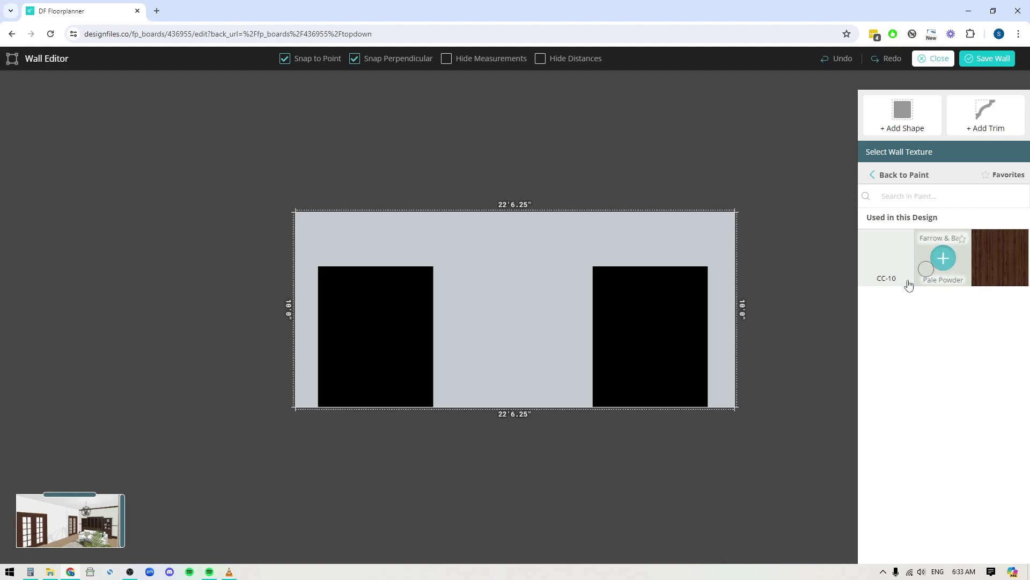
left_click(533, 269)
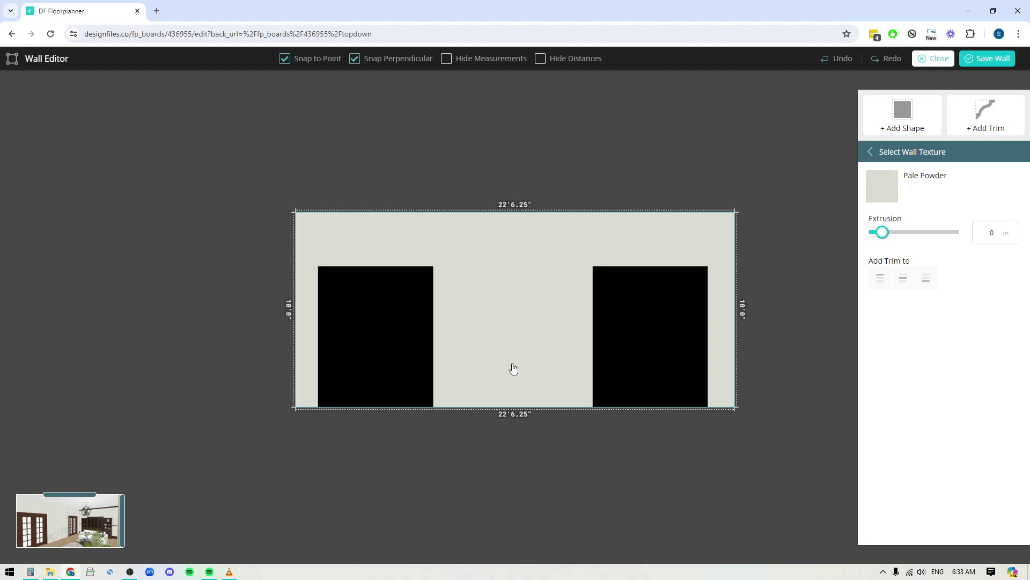
- Draw a full-height rectangle between the two door openings and adjust its sides to 1'0" from each opening, making it 6'2.25" wide
left_click(904, 112)
left_click(944, 156)
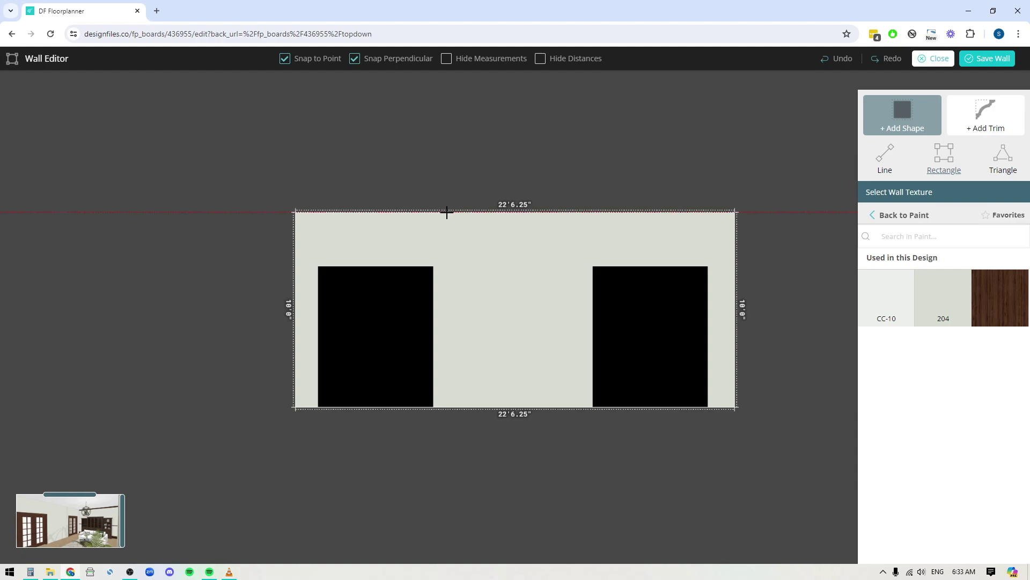
left_click_drag(447, 212, 575, 408)
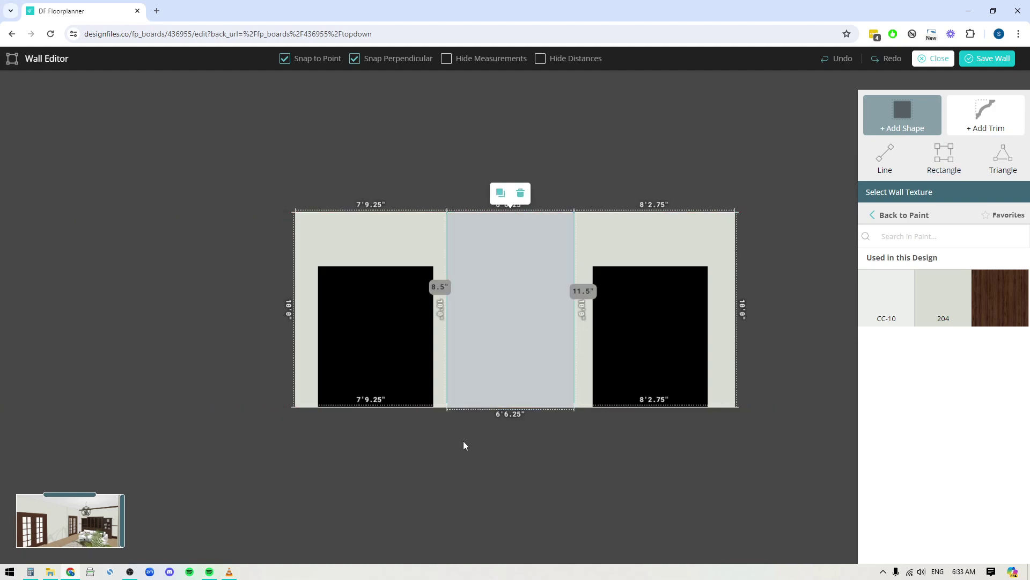
scroll(435, 460, "up", 2)
left_click_drag(555, 479, 474, 486)
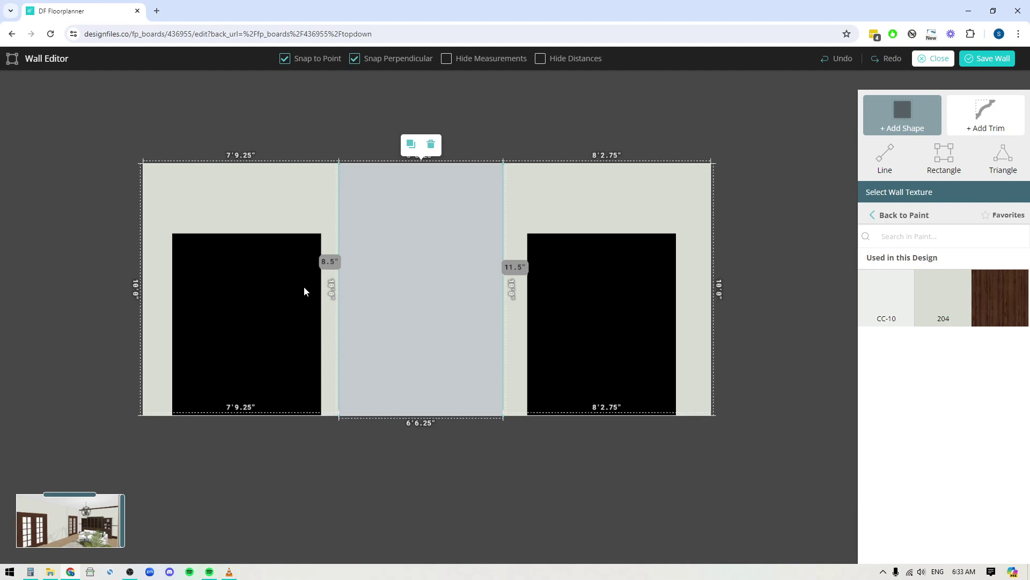
left_click_drag(339, 285, 347, 285)
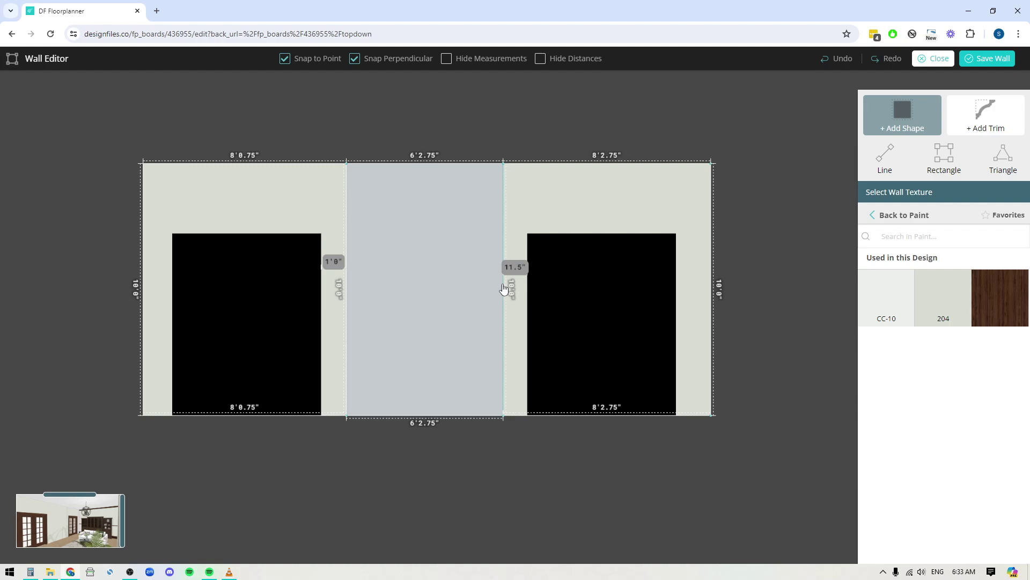
left_click_drag(504, 284, 501, 283)
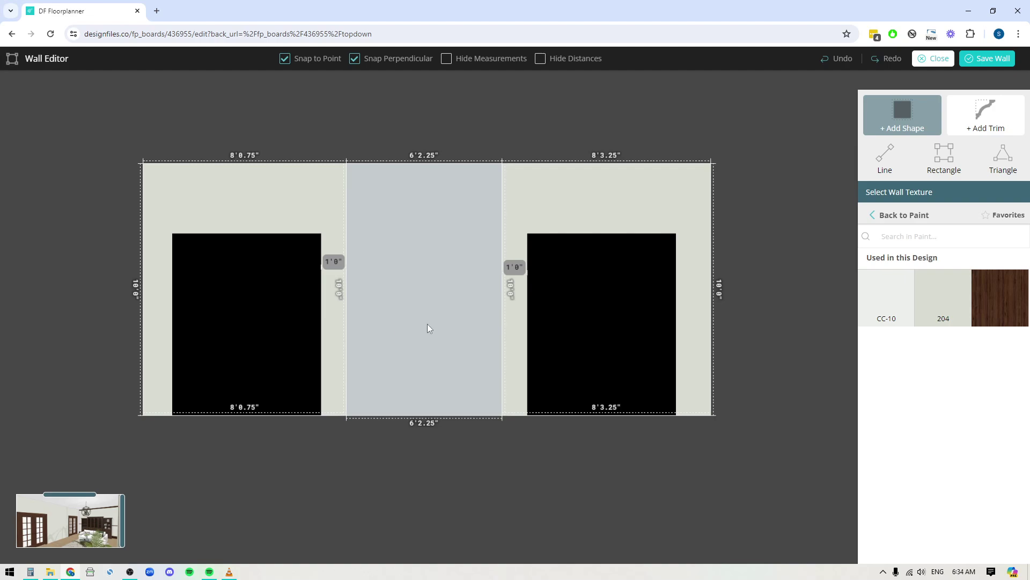
- Fill the rectangle between the door openings with the clean plaster PBR texture seamless 21678
left_click(905, 214)
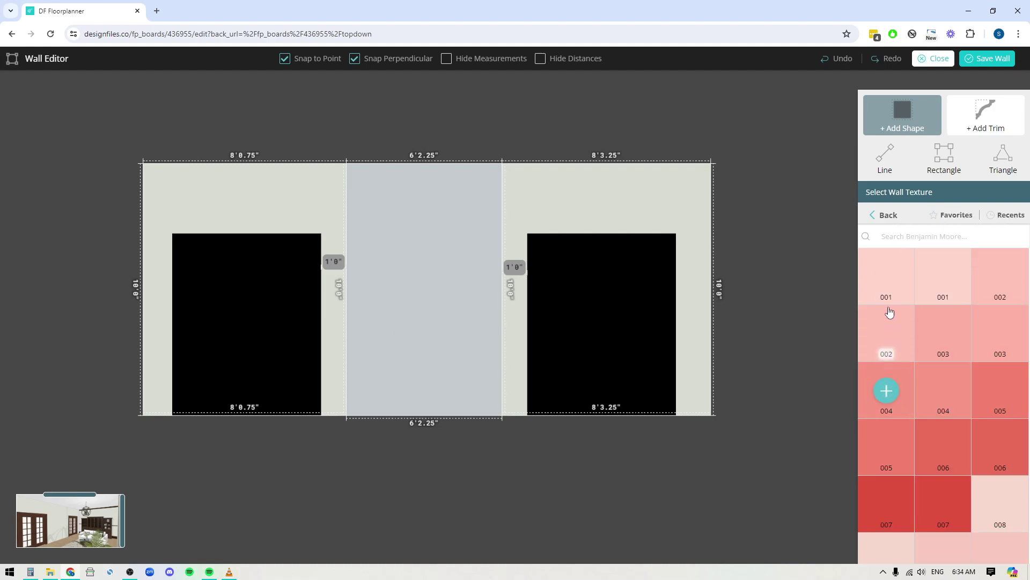
left_click(886, 215)
left_click(887, 216)
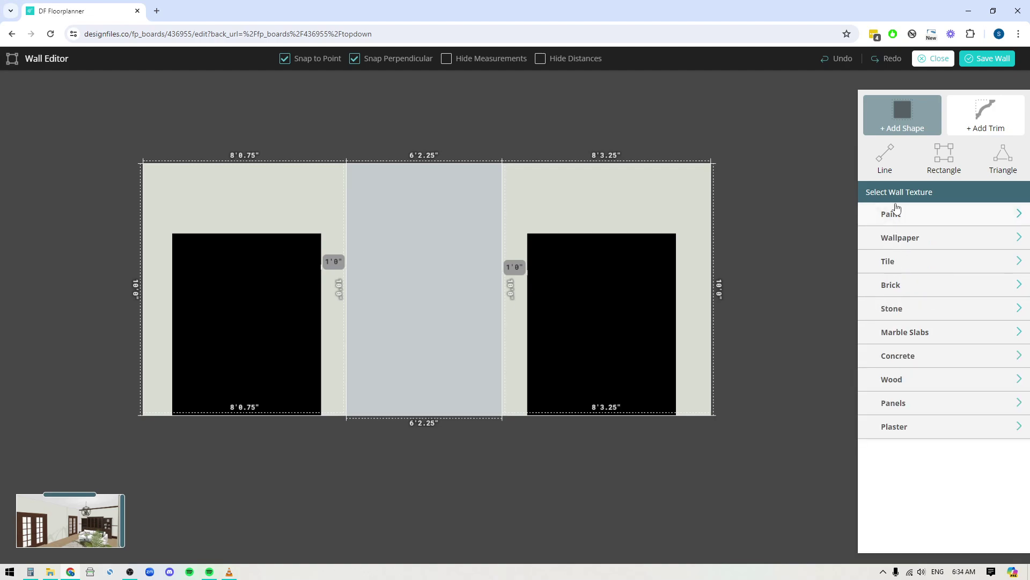
left_click(891, 429)
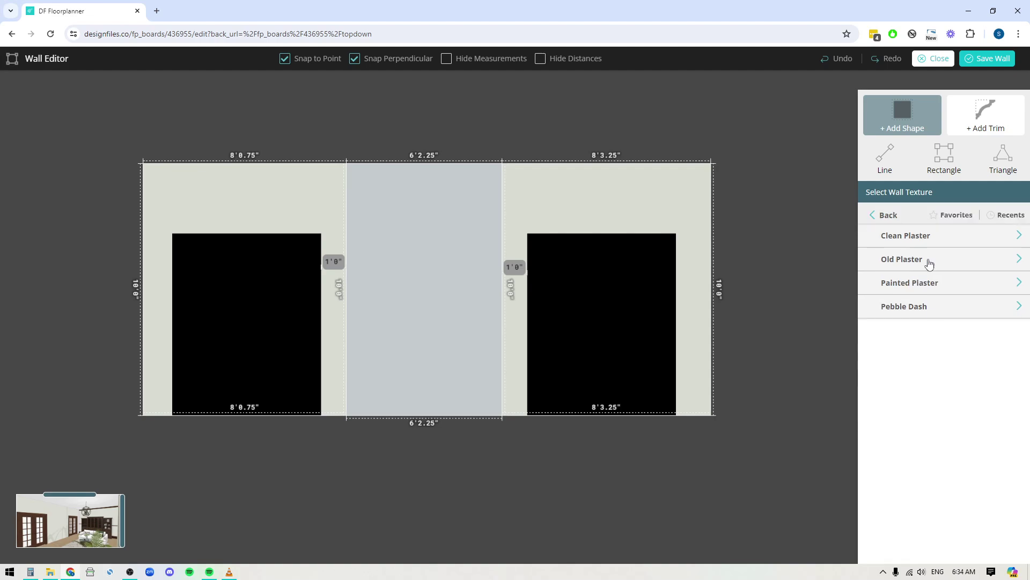
left_click(907, 236)
left_click_drag(939, 410, 449, 288)
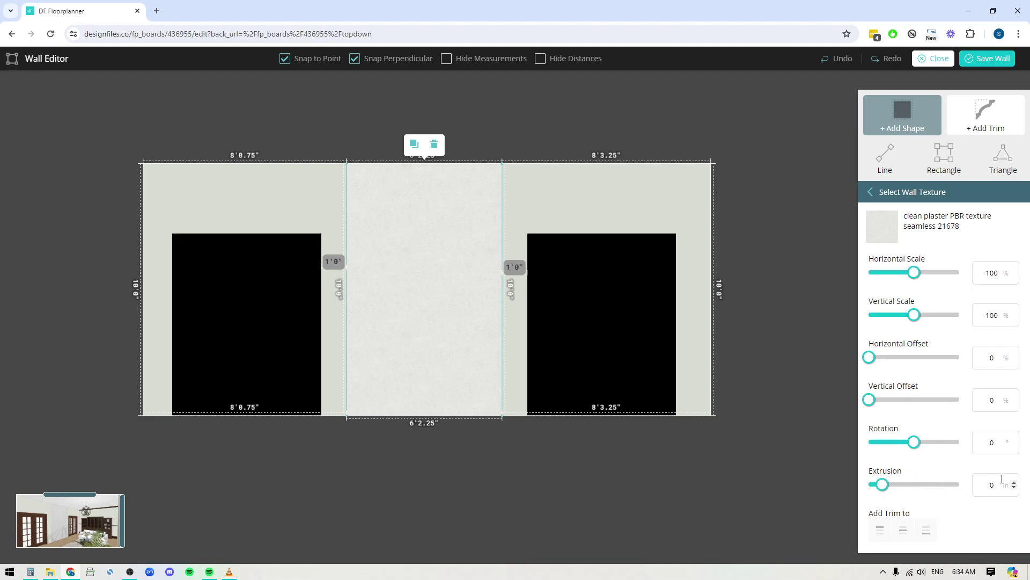
- Extrude the plaster section 18 inches and check the bump-out in the enlarged 3D preview
left_click(1007, 484)
type("18")
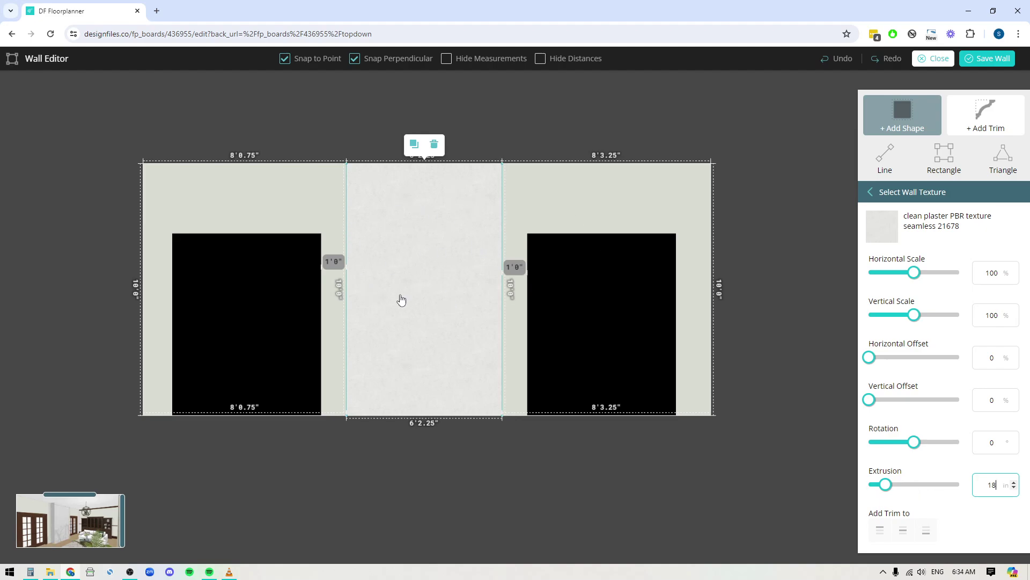
mouse_move(123, 514)
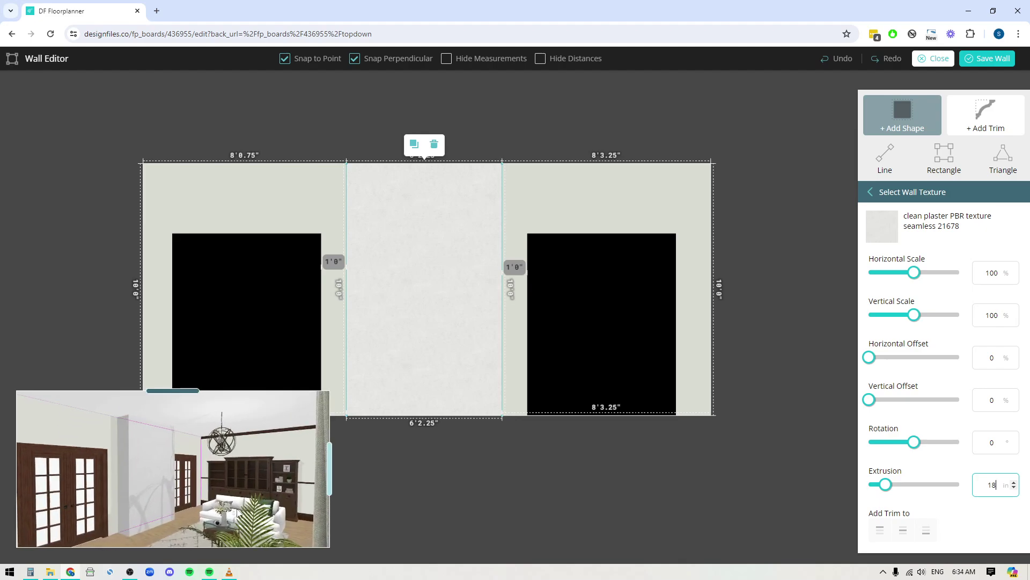
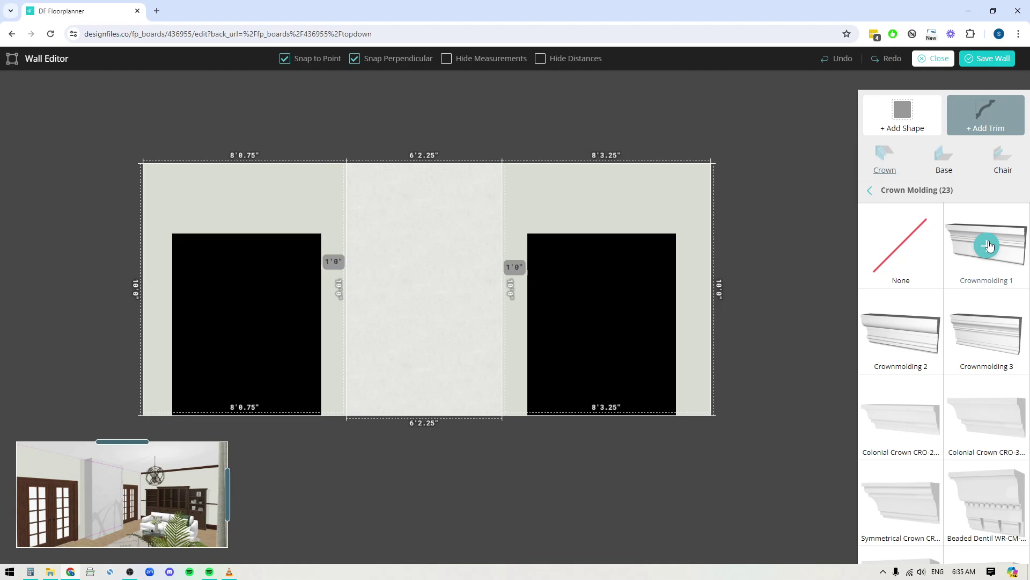
- Add Crownmolding 1 along the wall's upper edge and browse the other crown molding styles
left_click(890, 203)
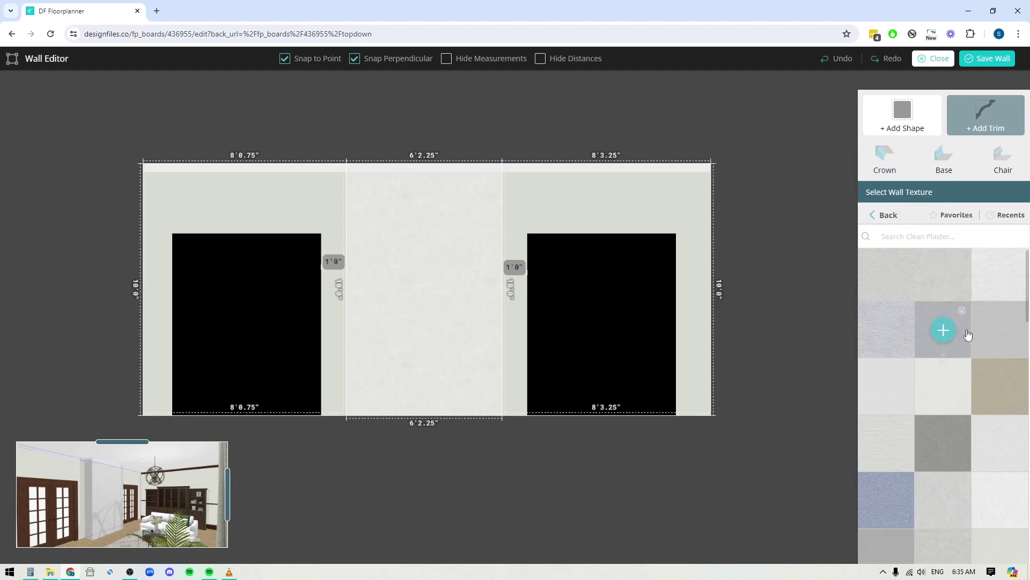
left_click(888, 215)
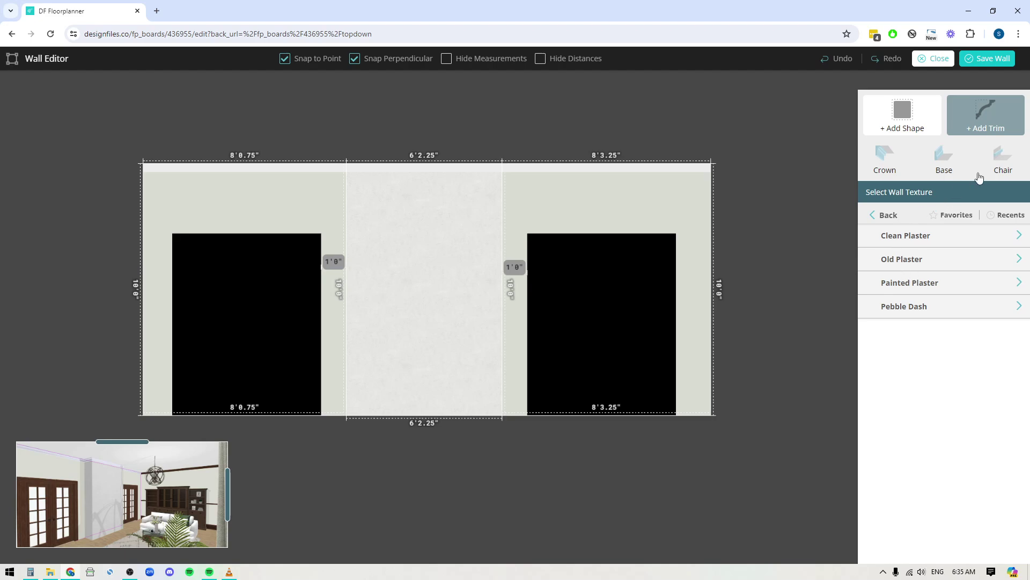
left_click(884, 171)
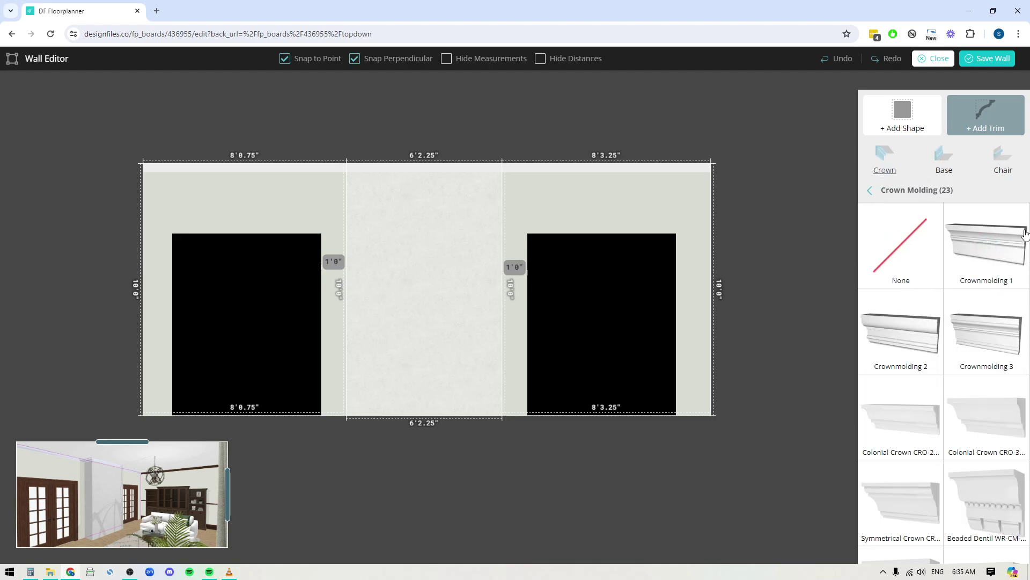
scroll(907, 397, "down", 10)
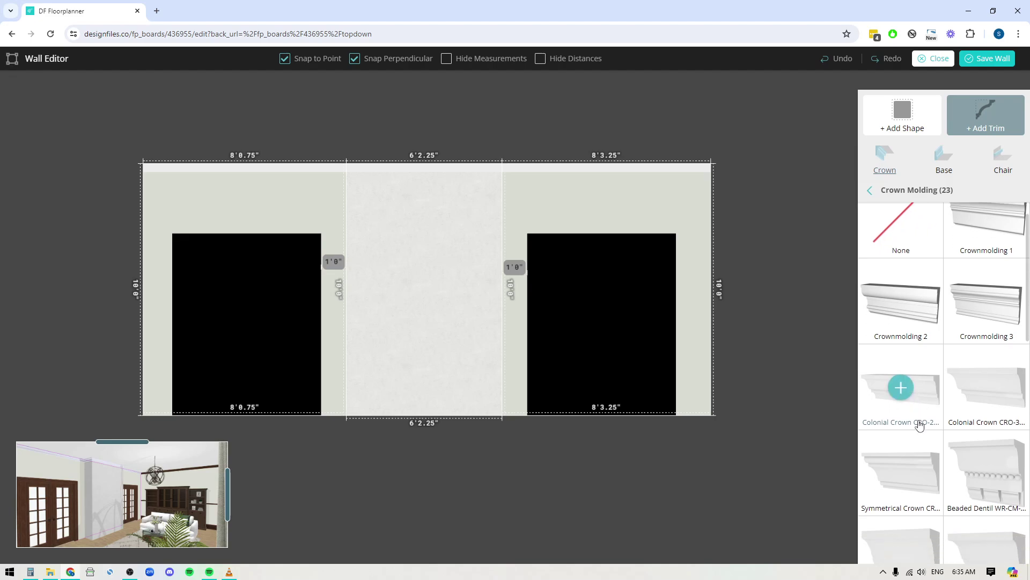
scroll(920, 411, "up", 10)
scroll(924, 411, "up", 1)
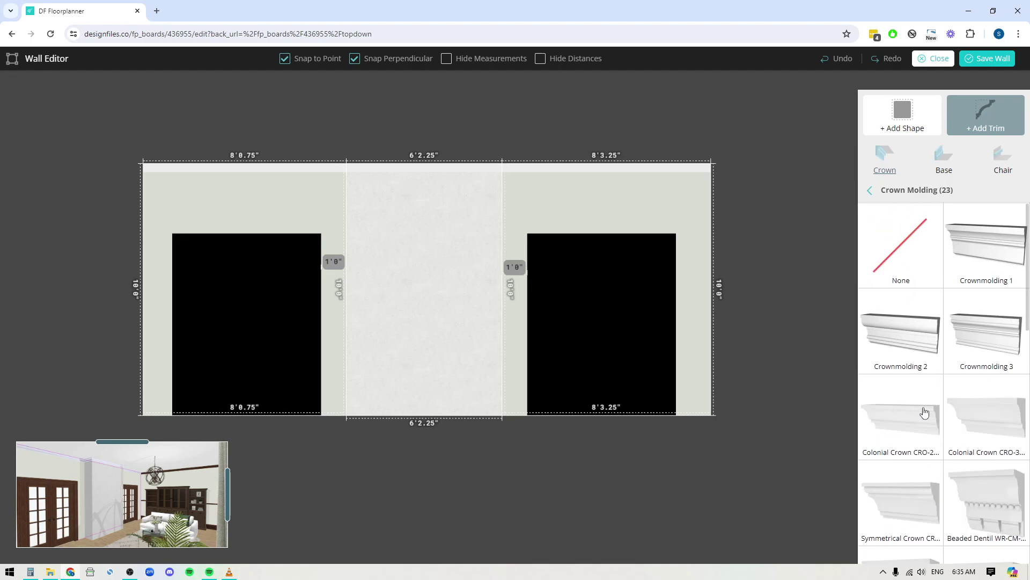
- Add Baseboard 1 and Chair Rail 3 to the wall
left_click(945, 171)
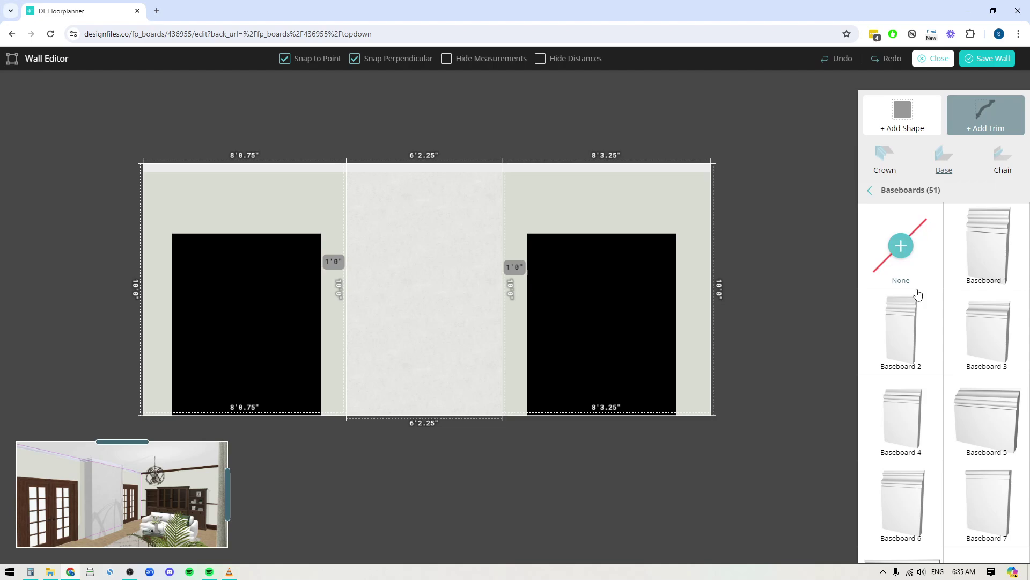
left_click(987, 247)
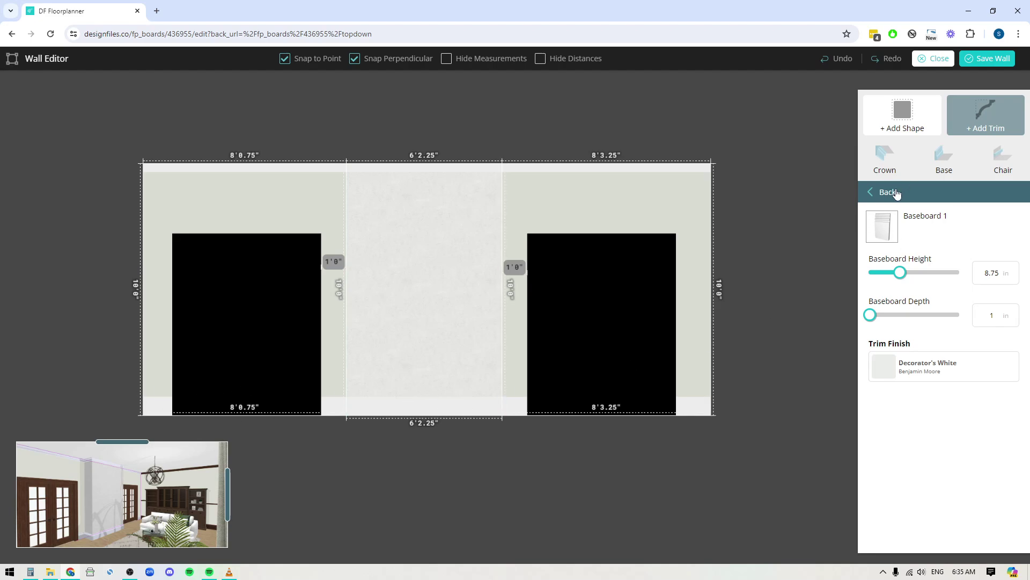
left_click(1001, 157)
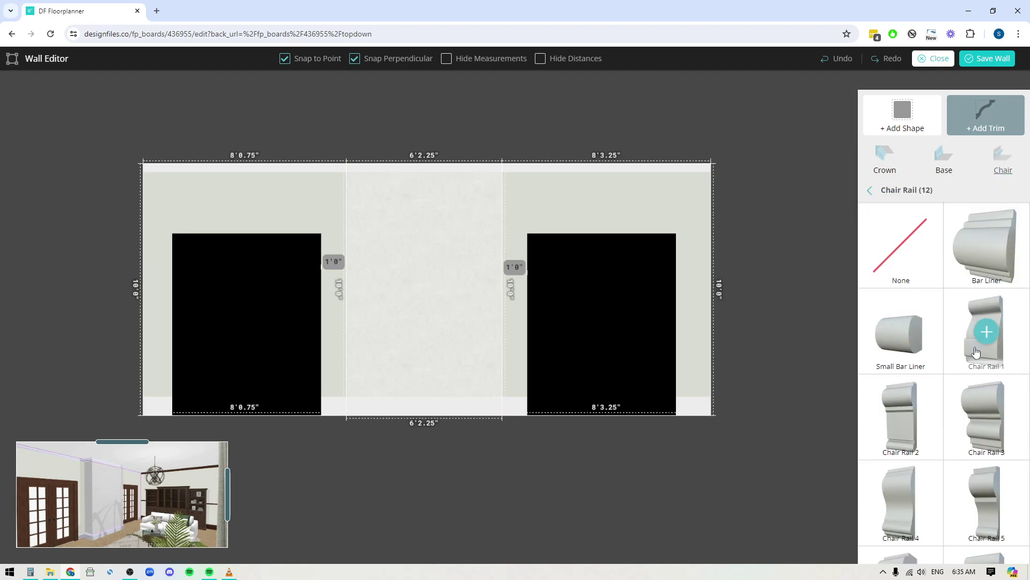
left_click(986, 417)
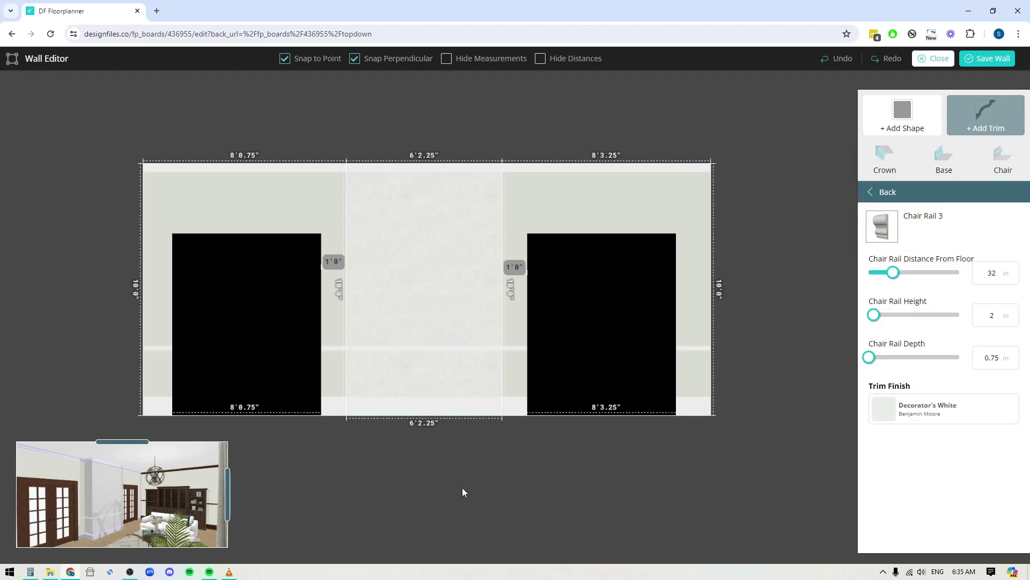
- Set the chair rail's distance from the floor to 48 inches
scroll(462, 492, "up", 1)
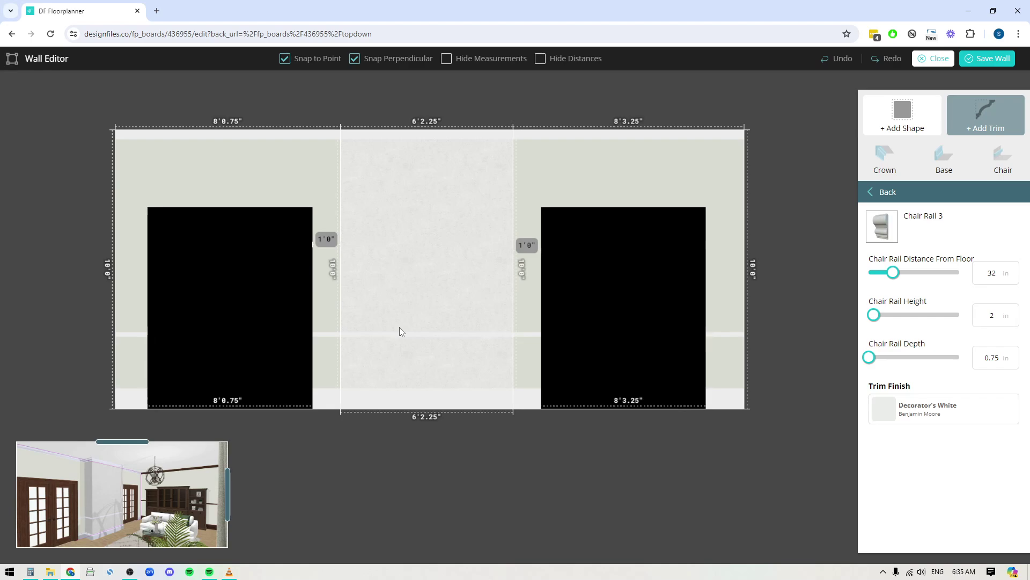
left_click(521, 334)
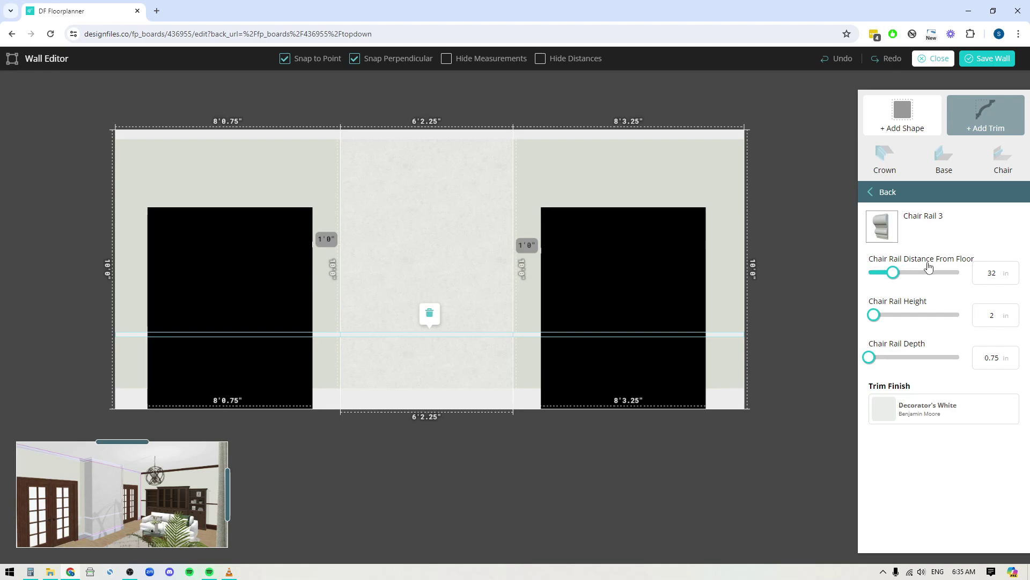
left_click(1009, 268)
type("48")
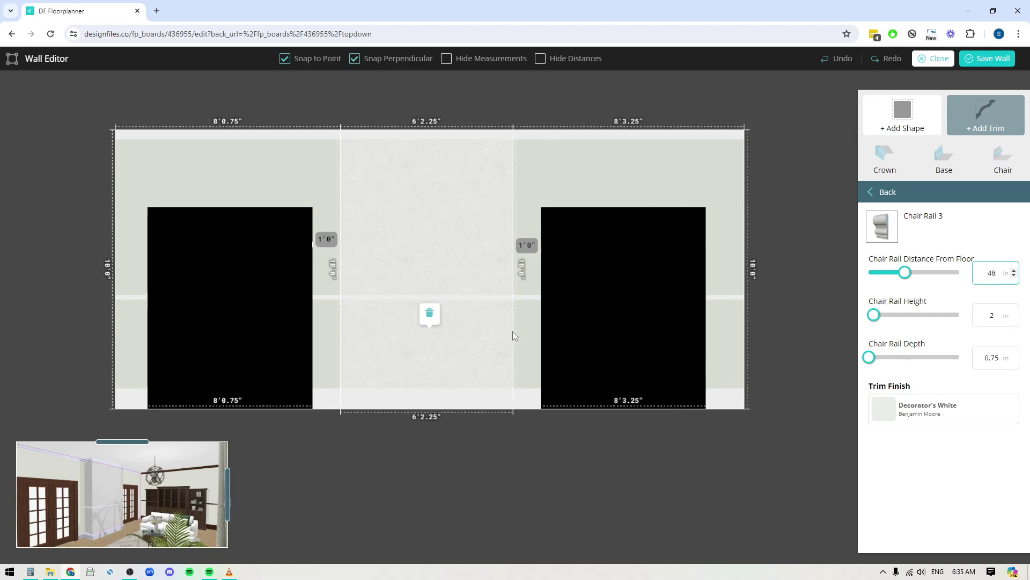
- Change the chair rail's trim finish to the dark tobacco wood texture already used in this design
left_click(531, 297)
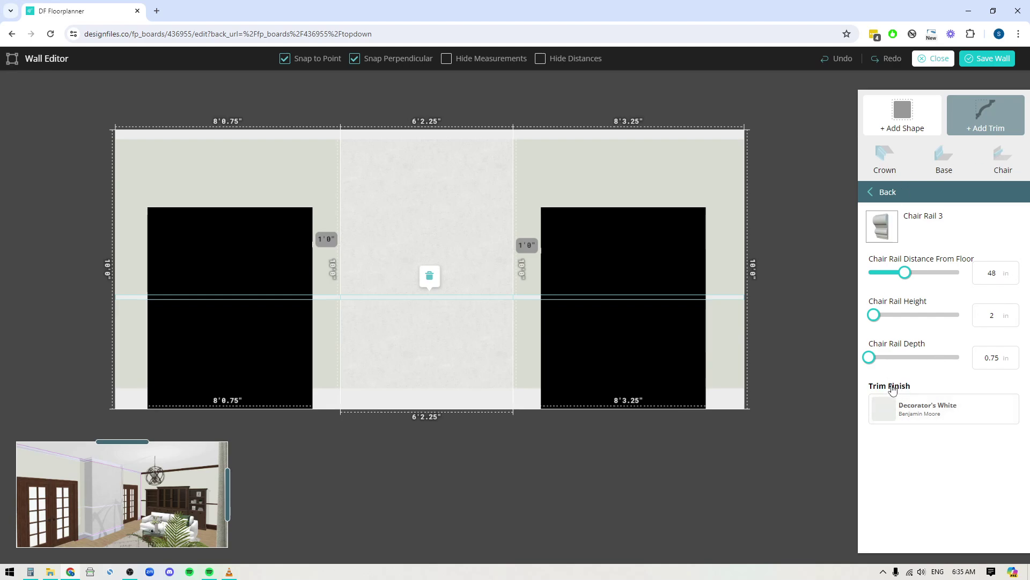
mouse_move(999, 418)
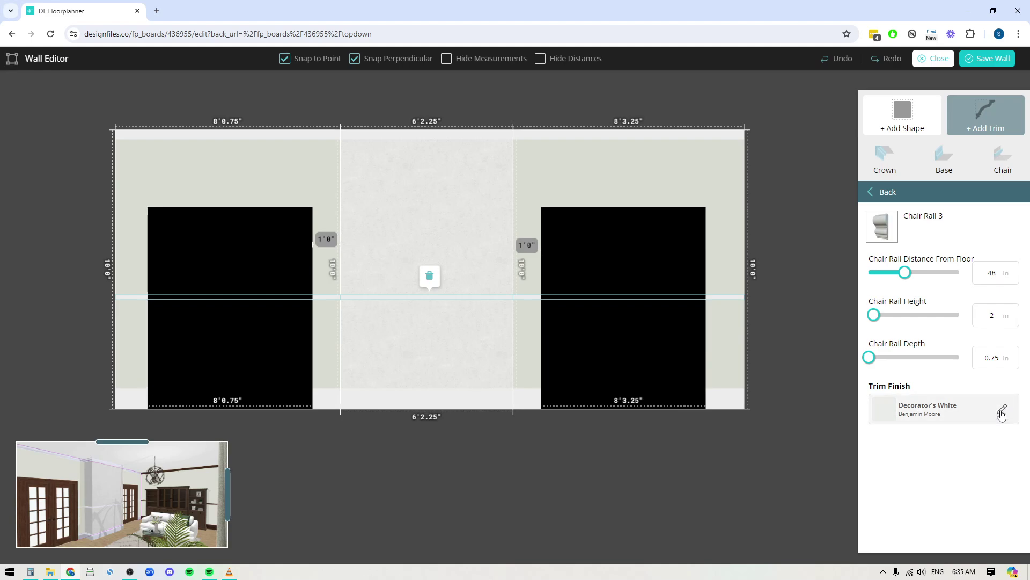
left_click(1001, 412)
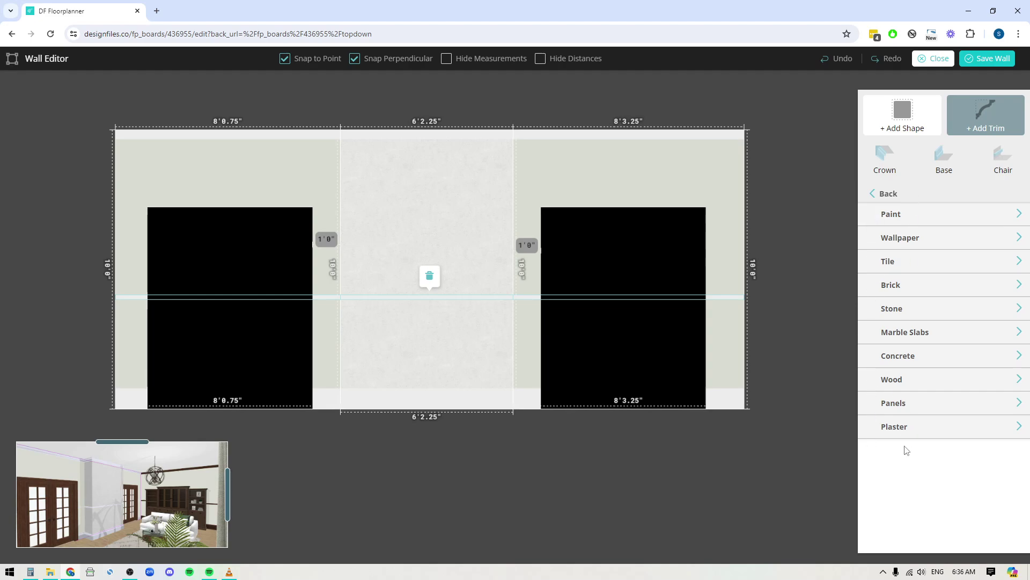
left_click(891, 382)
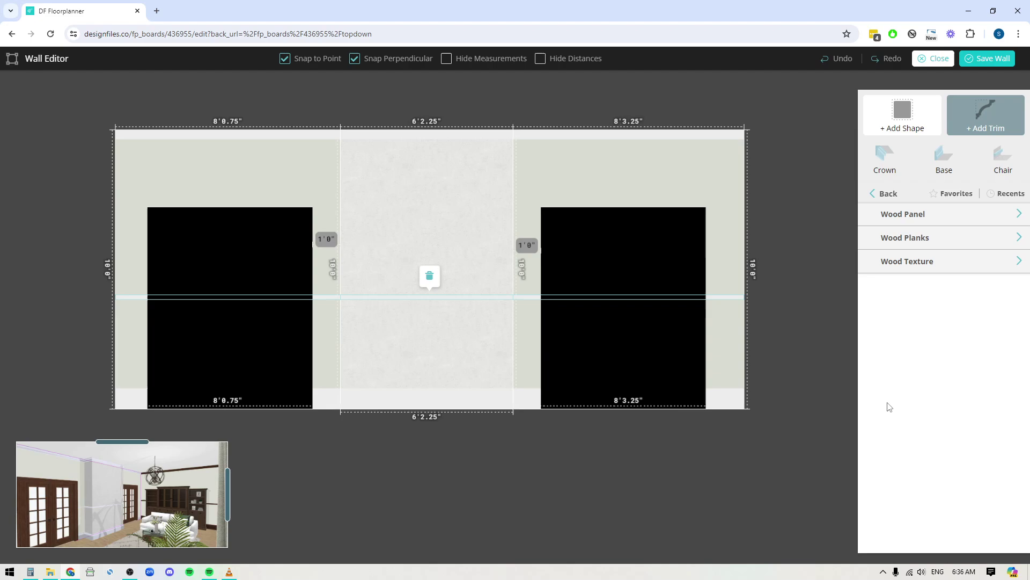
left_click(899, 263)
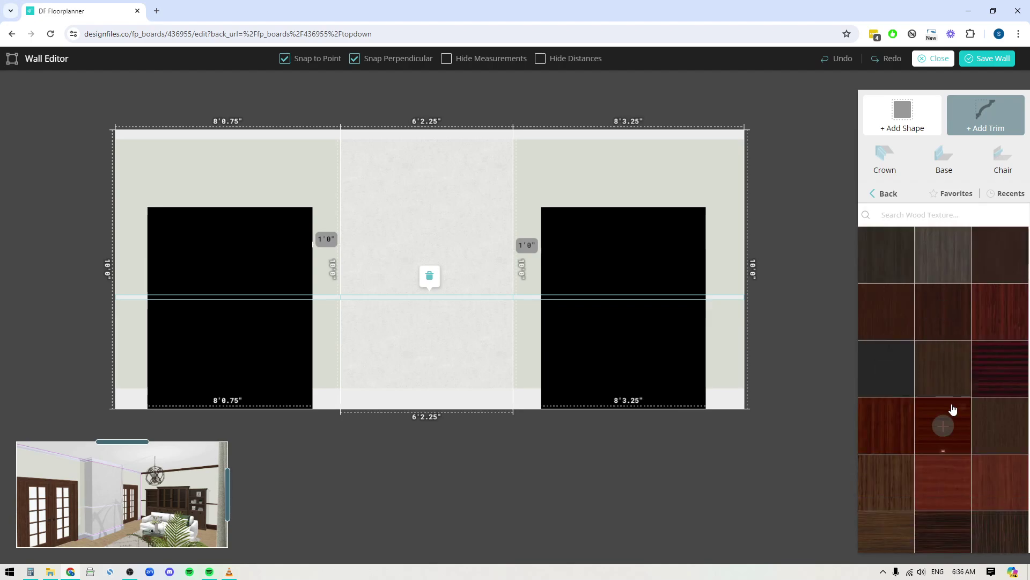
left_click(992, 220)
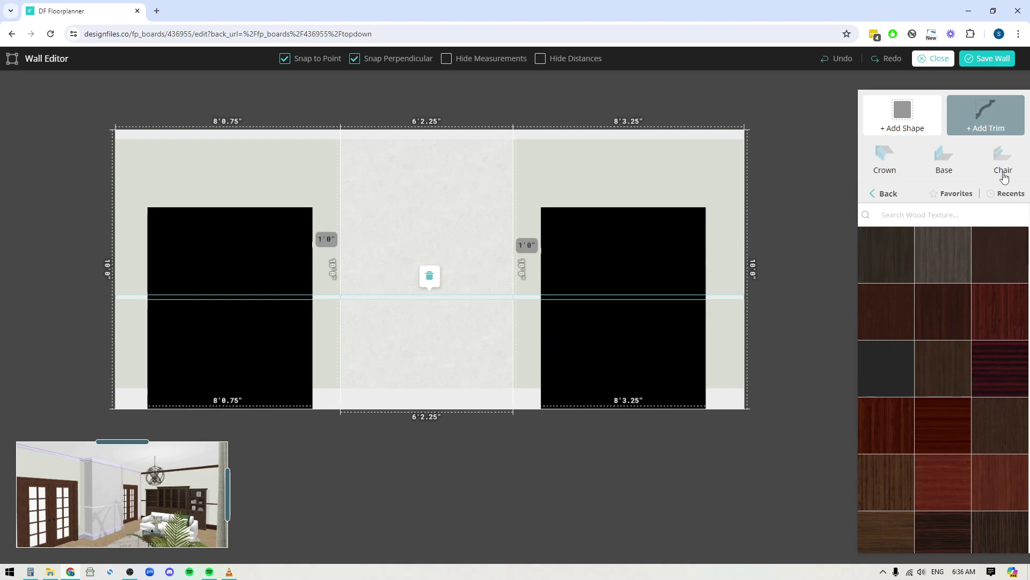
left_click(1011, 193)
left_click(999, 278)
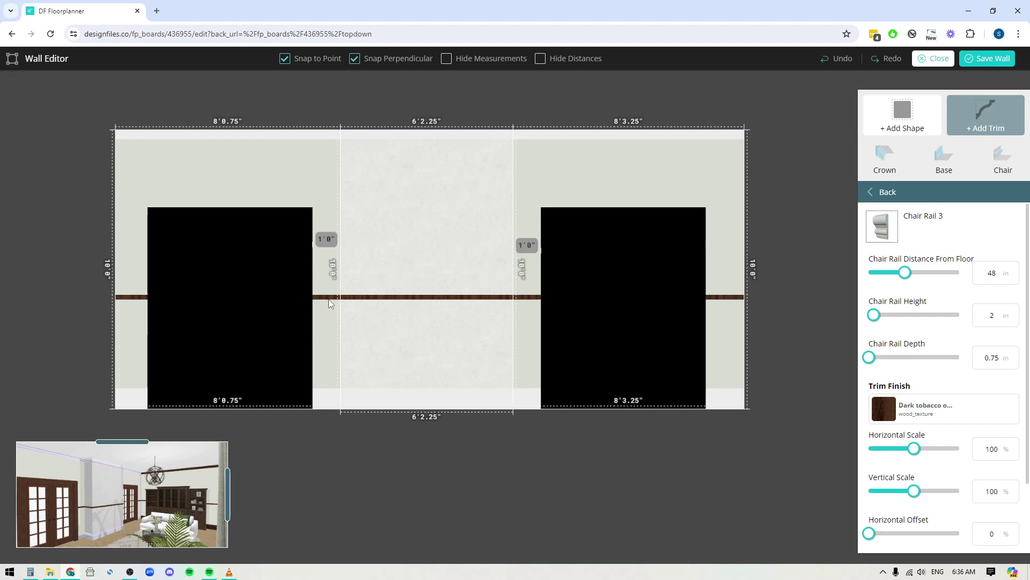
- Rotate the chair rail's wood texture 90 degrees
scroll(931, 470, "down", 2)
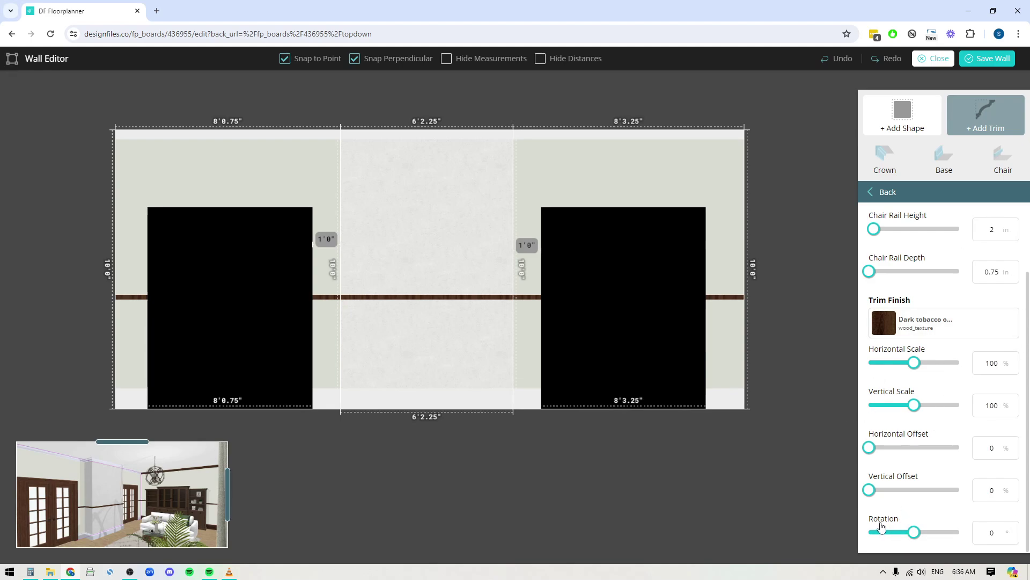
left_click(993, 539)
type("9")
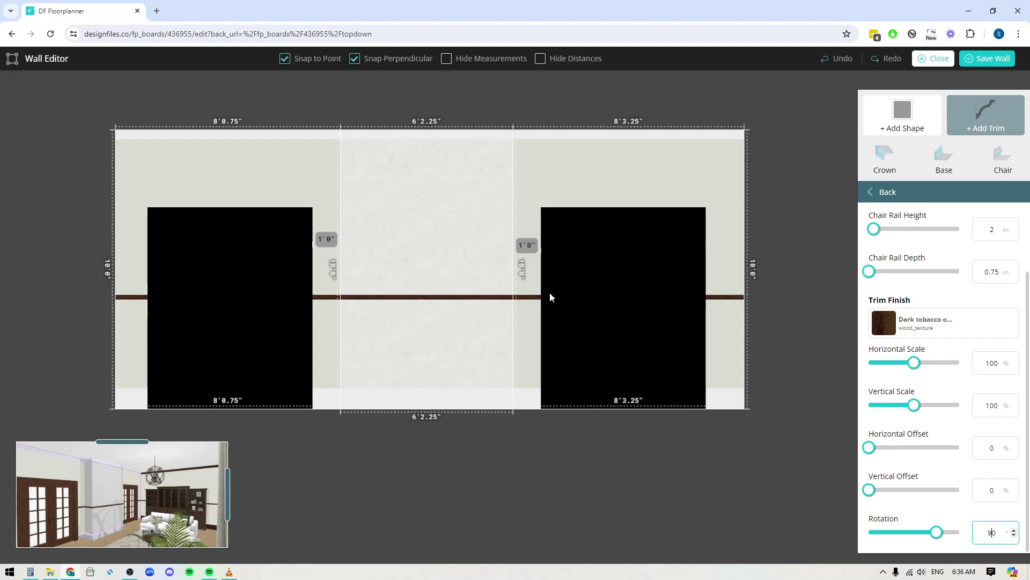
- Finish the baseboard with the dark tobacco wood texture used in this design and rotate the texture 90 degrees
left_click(729, 396)
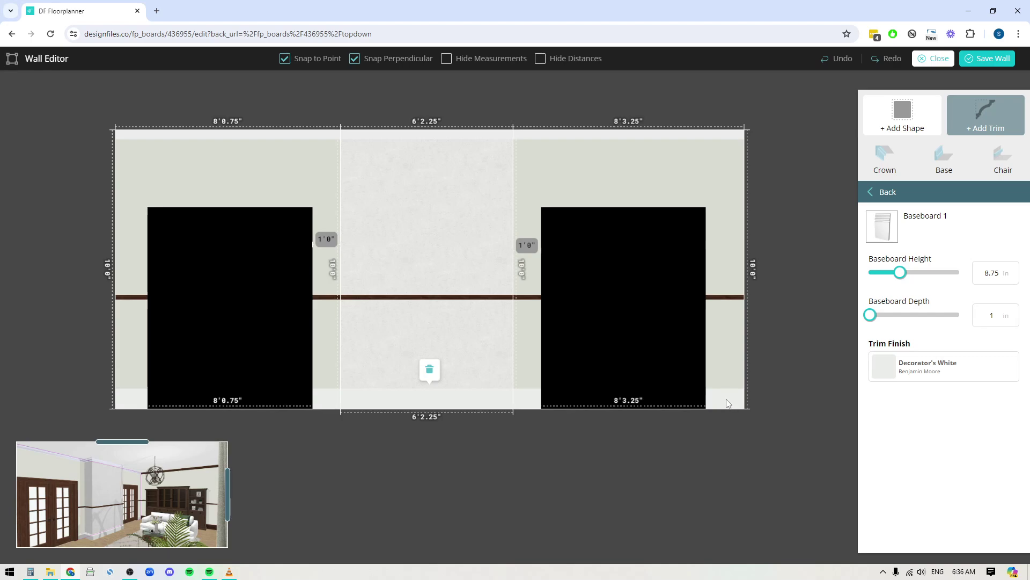
left_click(1004, 368)
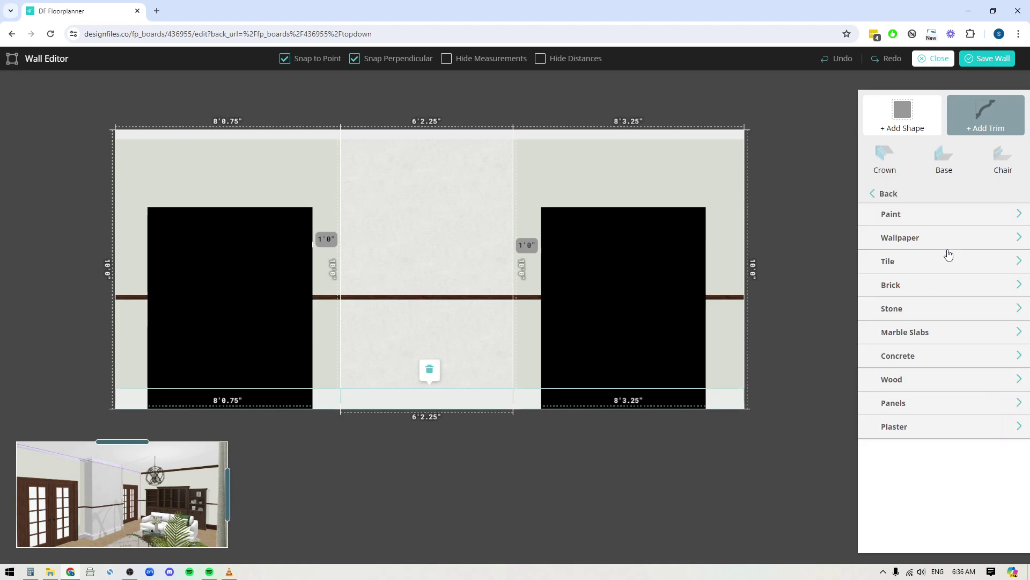
left_click(894, 381)
left_click(1008, 195)
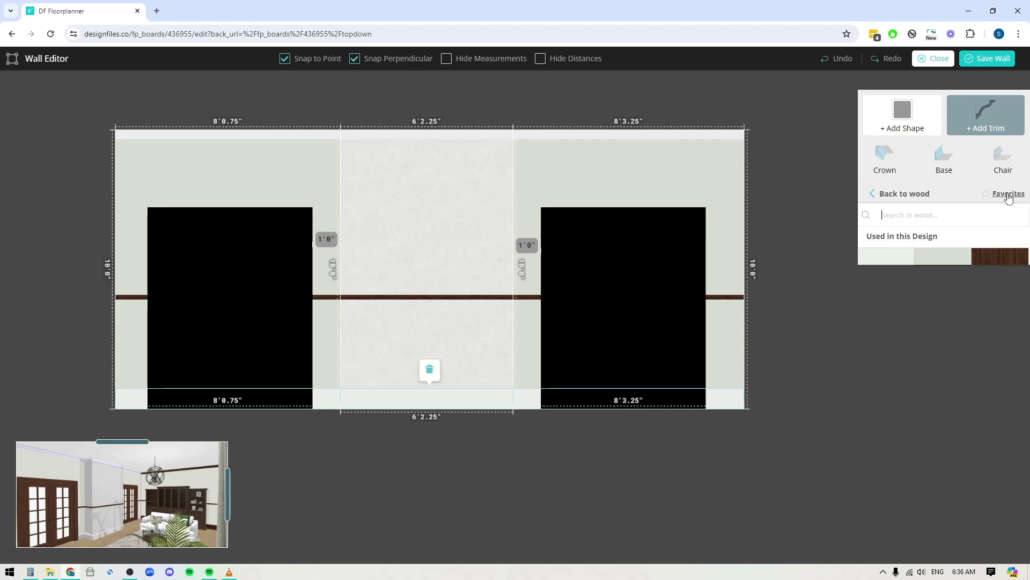
left_click(1002, 274)
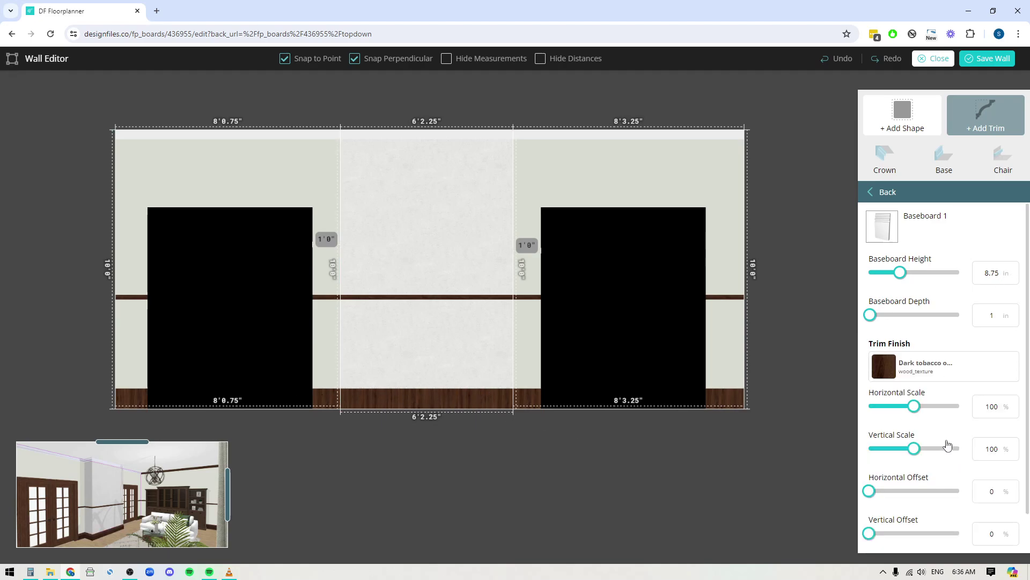
scroll(963, 471, "down", 1)
left_click(989, 534)
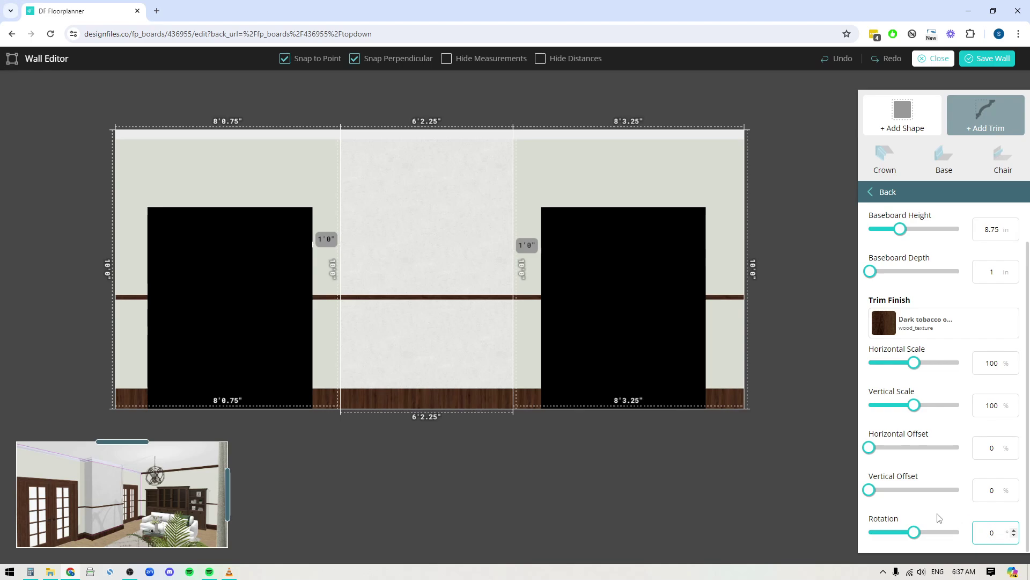
type("90")
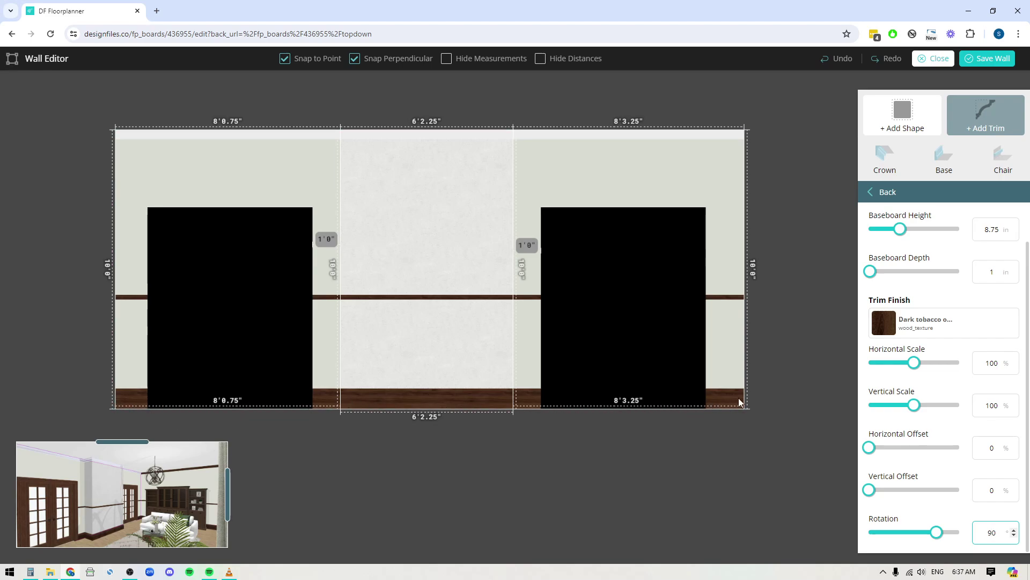
- Finish the crown molding with the recently used dark tobacco wood texture and rotate the texture 90 degrees
left_click(682, 133)
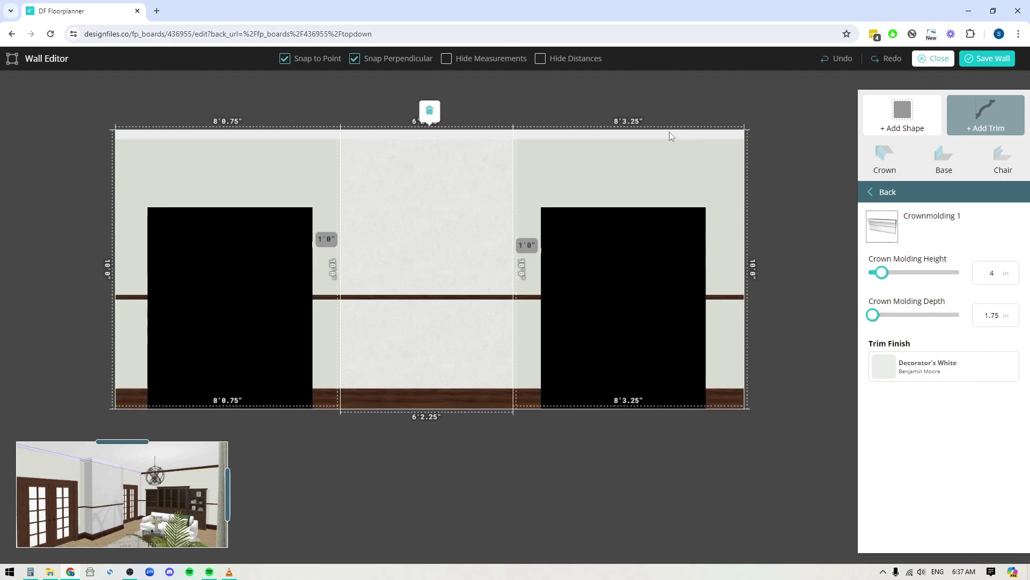
mouse_move(1002, 368)
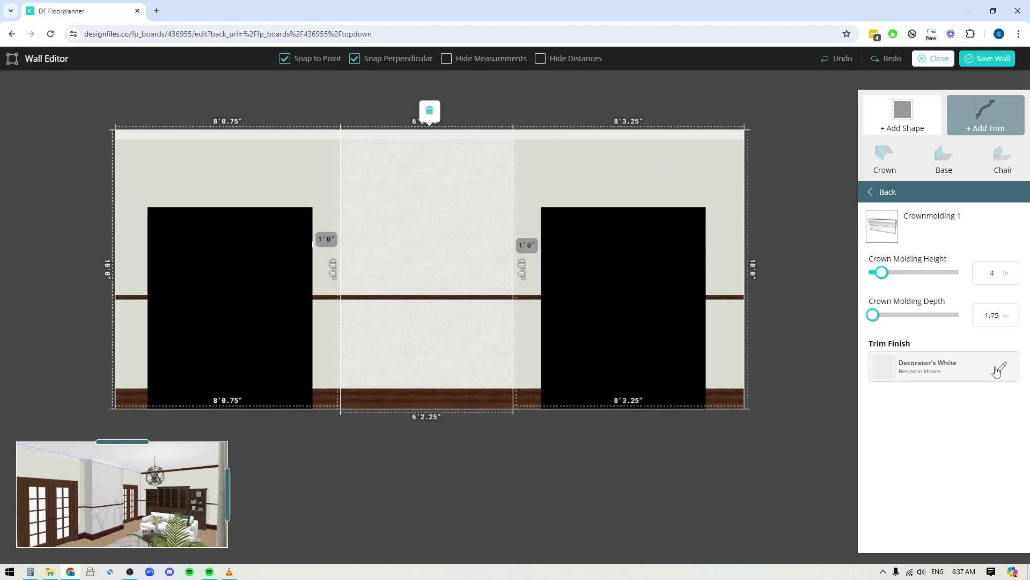
left_click(1003, 370)
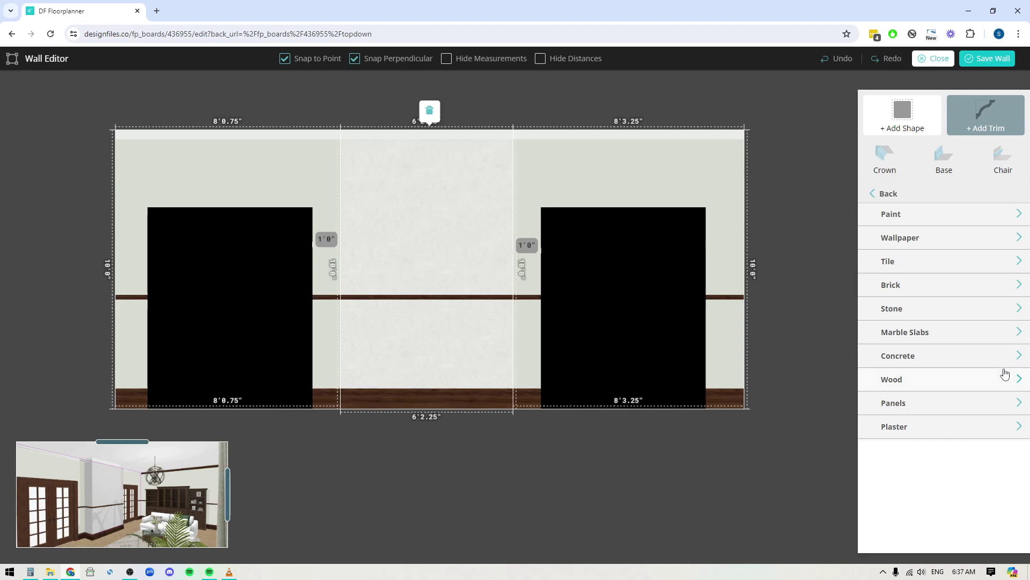
left_click(893, 380)
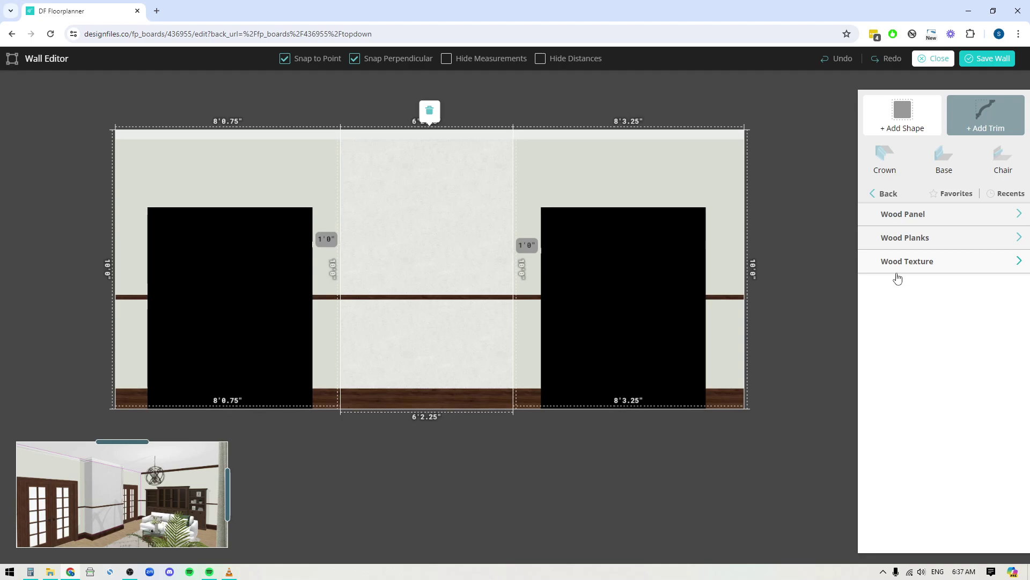
left_click(1011, 193)
left_click(1000, 278)
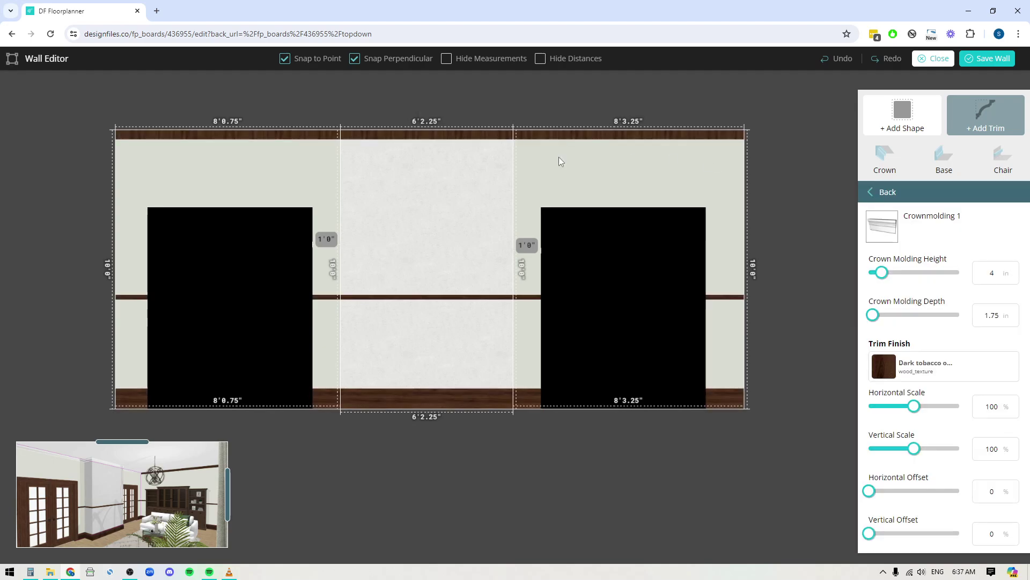
scroll(888, 477, "down", 2)
left_click(993, 532)
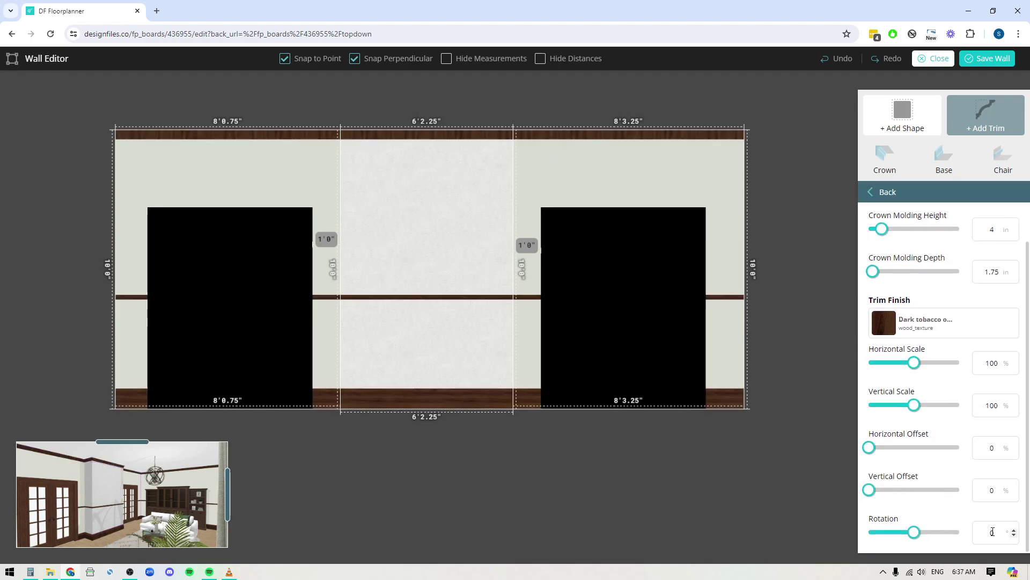
type("90")
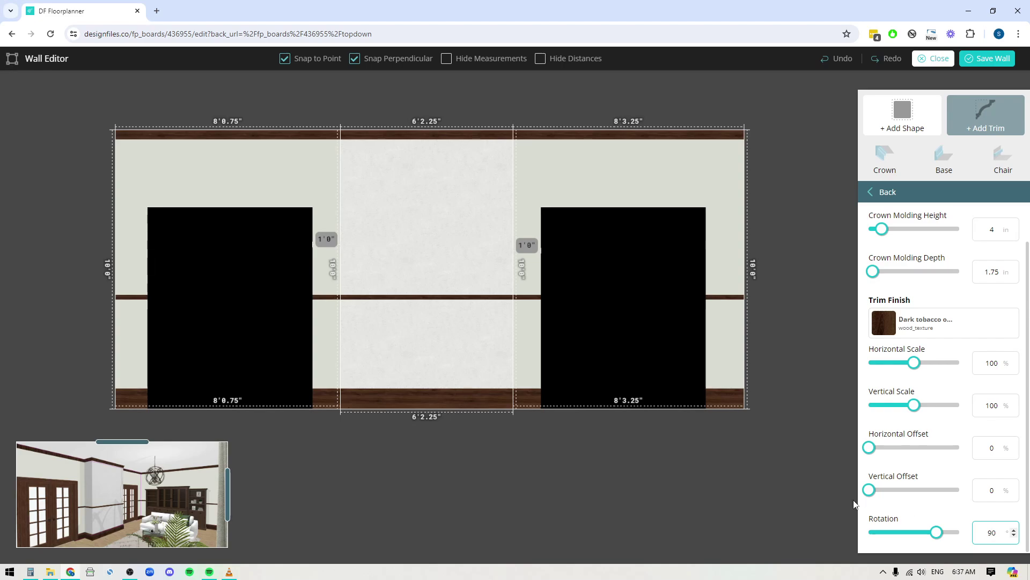
- Review the crown molding's wood texture options and the baseboard's texture rotation setting
mouse_move(960, 313)
left_click(720, 146)
left_click(717, 134)
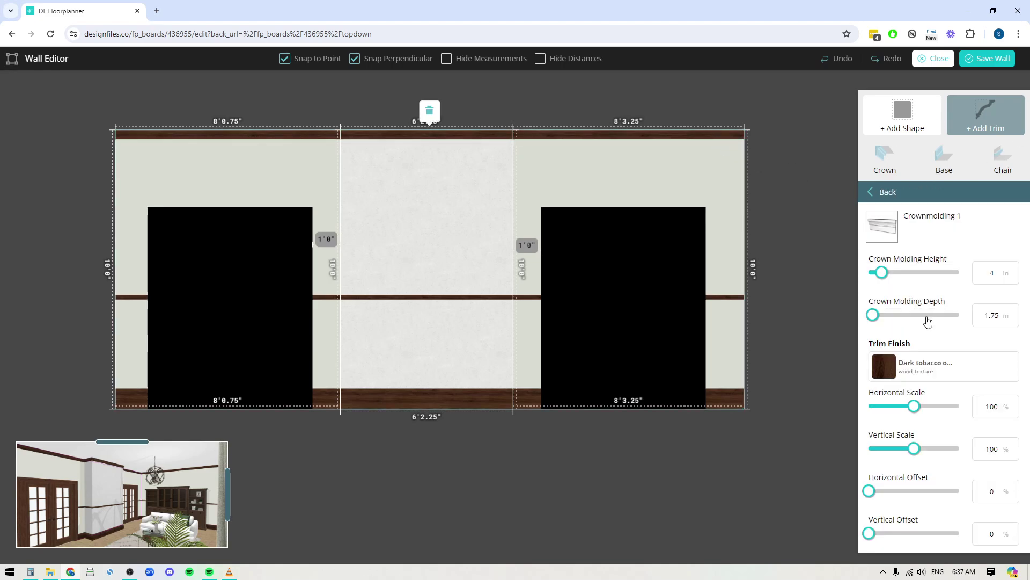
left_click(991, 368)
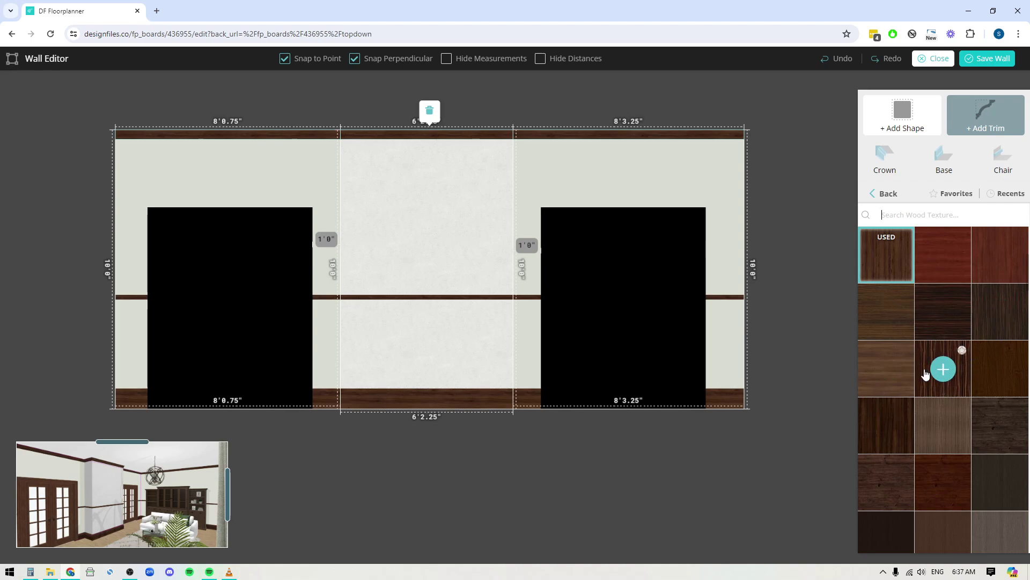
left_click(719, 397)
scroll(945, 456, "down", 1)
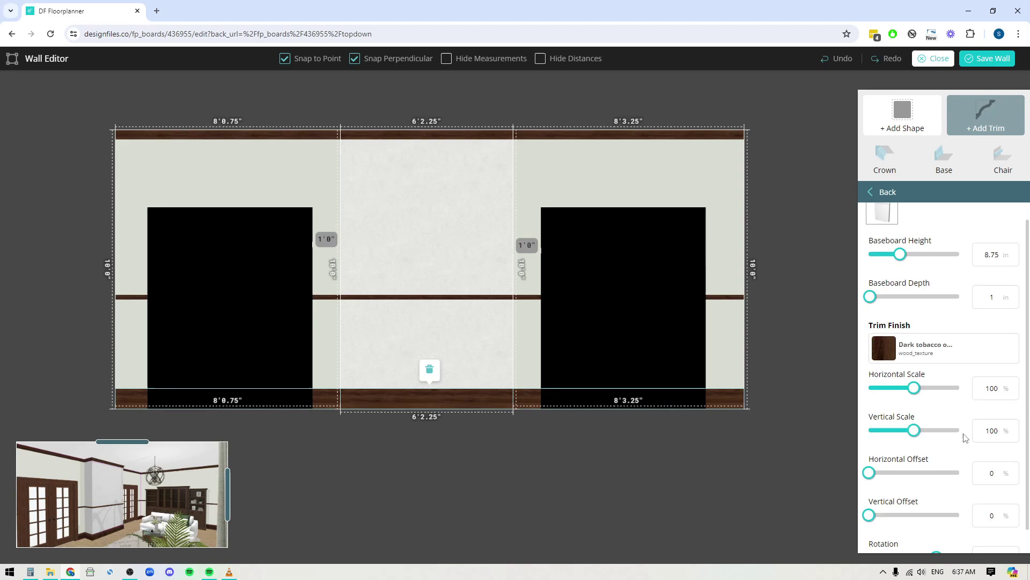
double_click(996, 537)
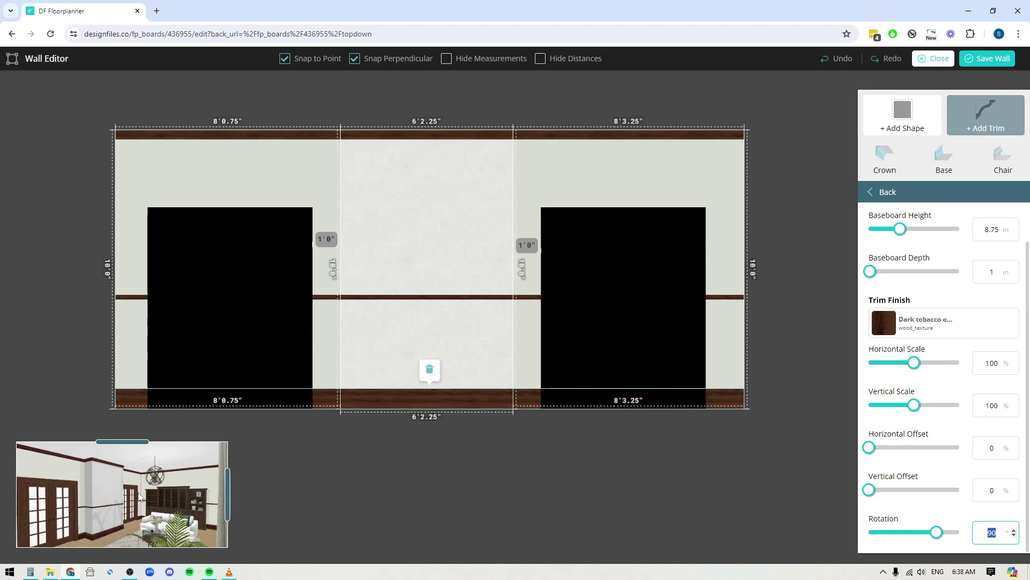
- Enlarge the 3D preview and orbit it to examine the trim wrapping around the plaster bump-out
left_click_drag(229, 490, 226, 487)
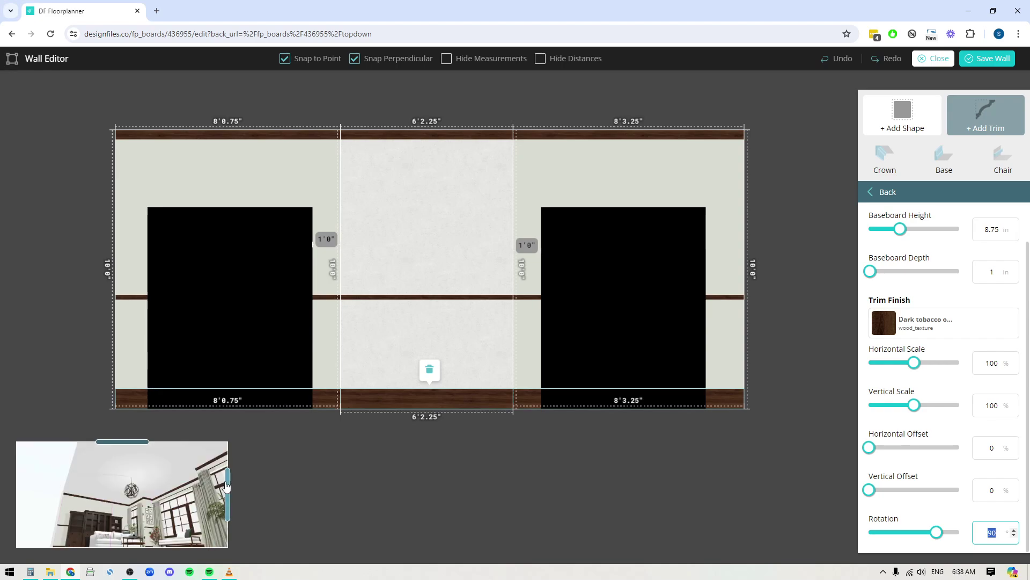
left_click(229, 483)
mouse_move(288, 504)
left_mouse_down()
mouse_move(255, 507)
mouse_move(272, 508)
left_mouse_up()
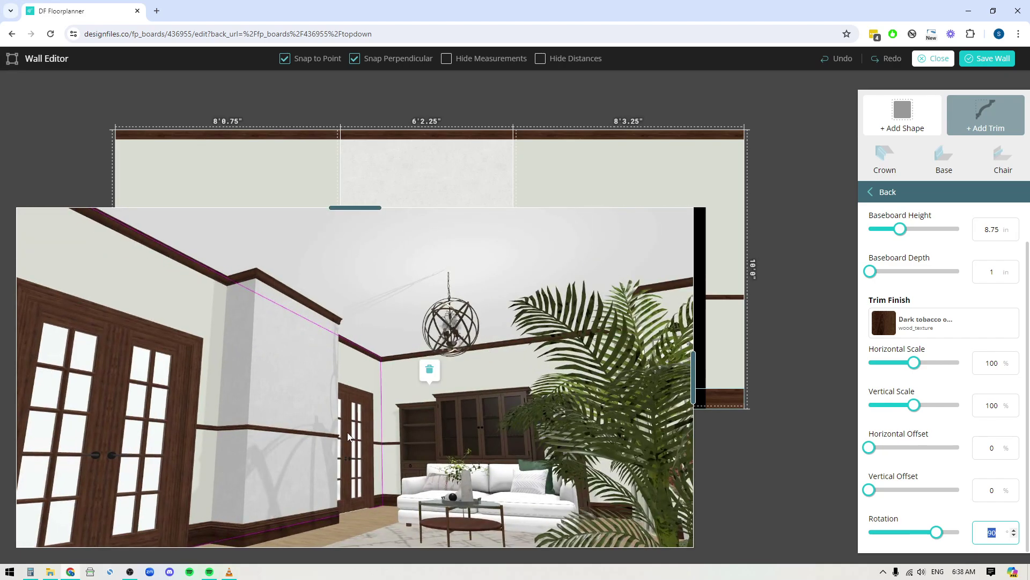
left_click_drag(291, 404, 291, 419)
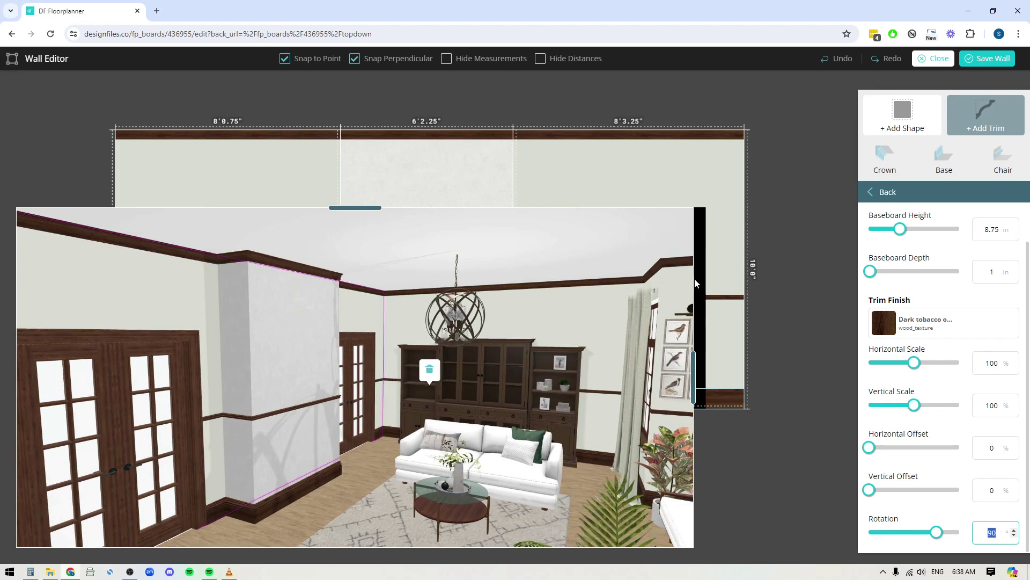
left_click_drag(693, 374, 519, 421)
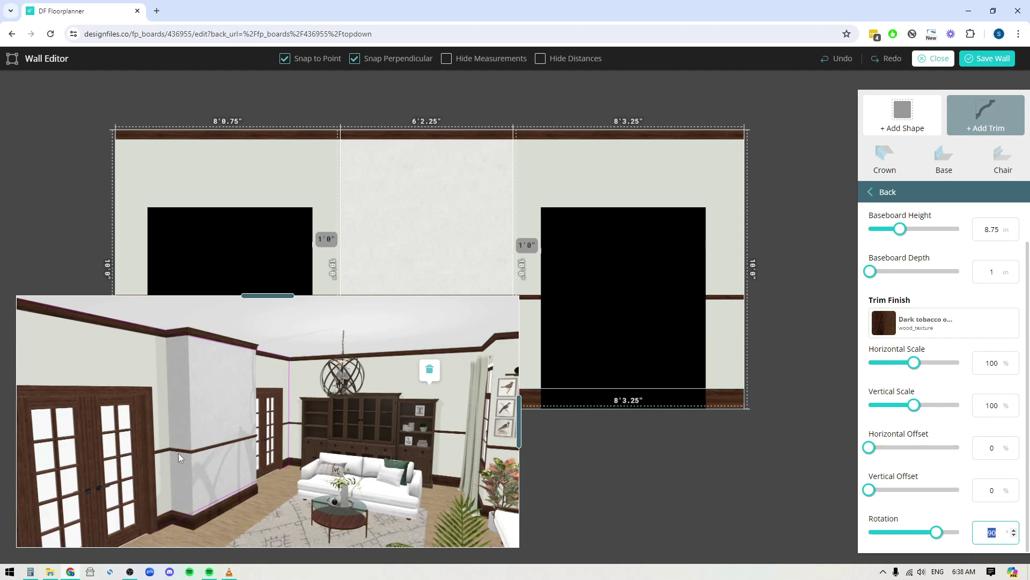
- Remove the crown, chair rail and baseboard trim from the plaster bump-out
left_click(413, 152)
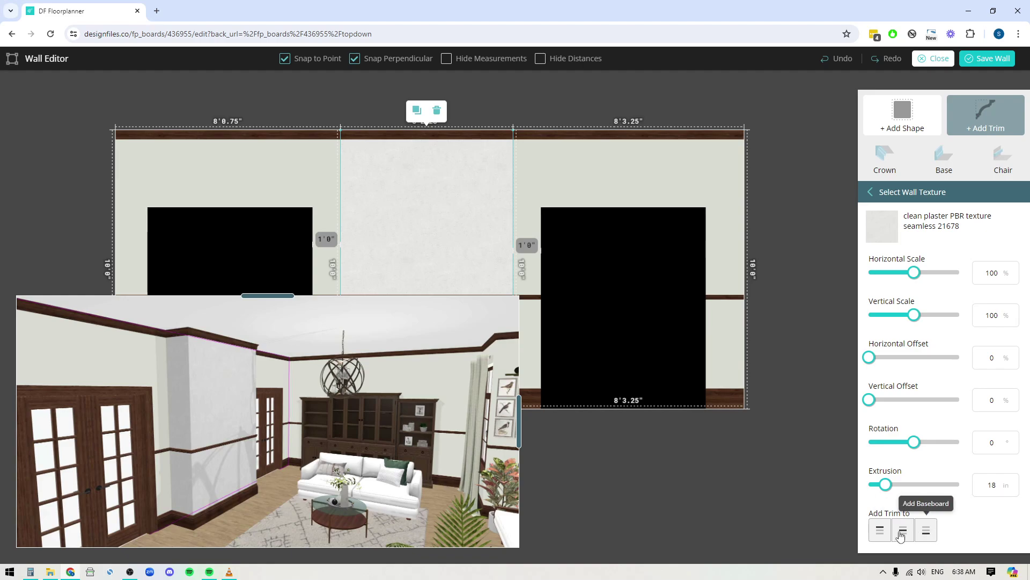
left_click(881, 531)
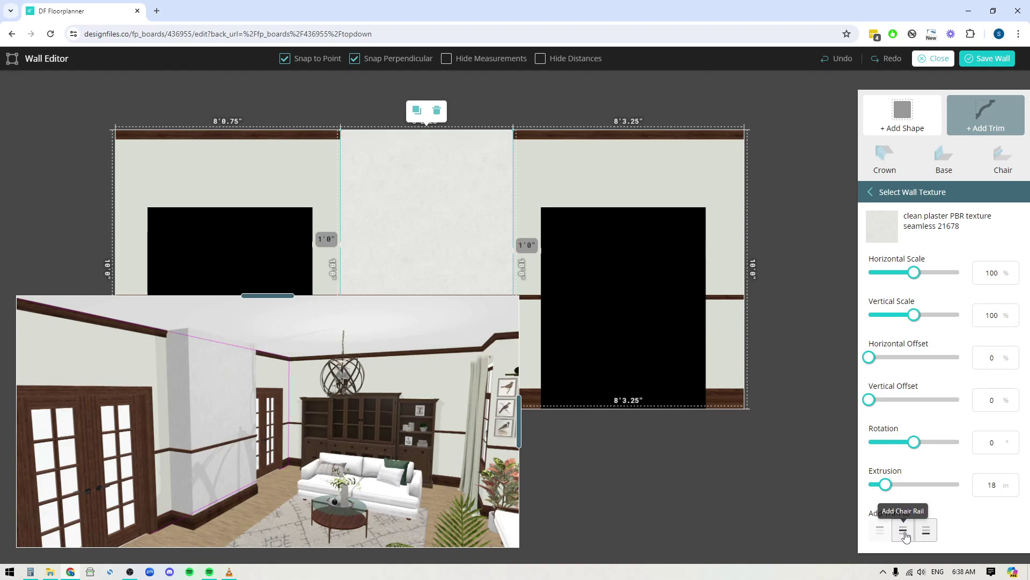
left_click(905, 533)
left_click(928, 534)
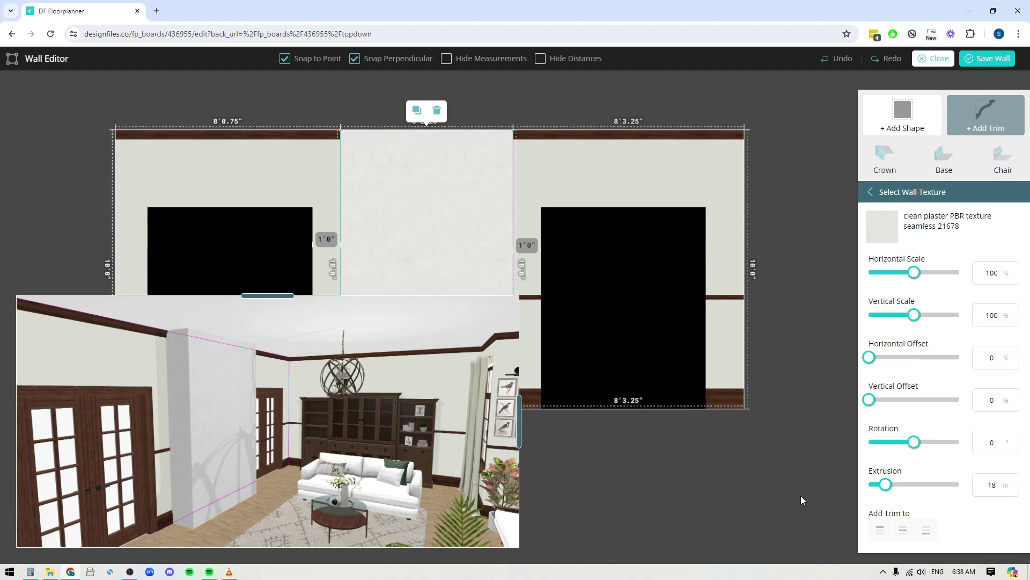
- Add the crown, chair rail and baseboard trim back onto the plaster bump-out
left_click(881, 535)
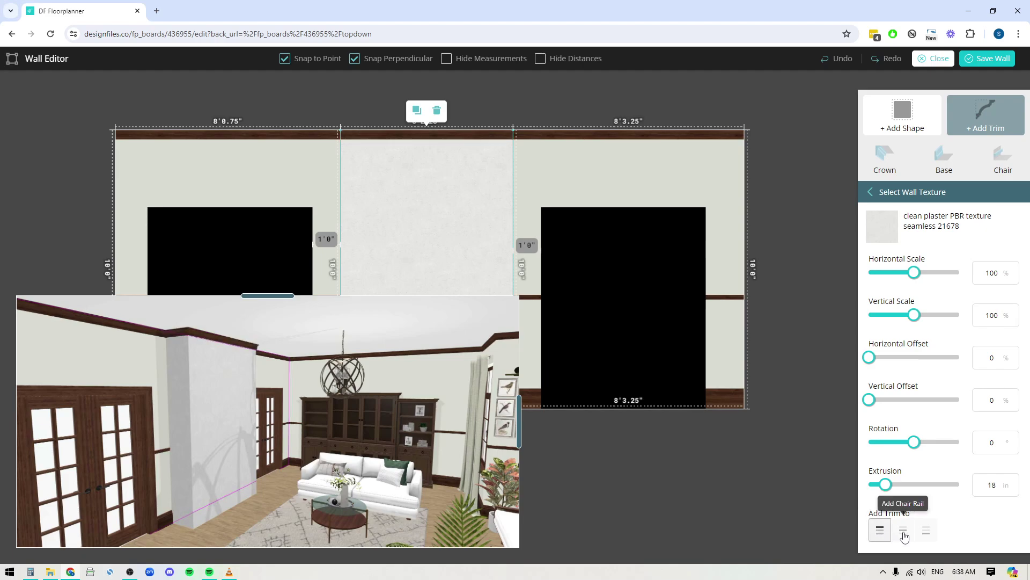
left_click(904, 535)
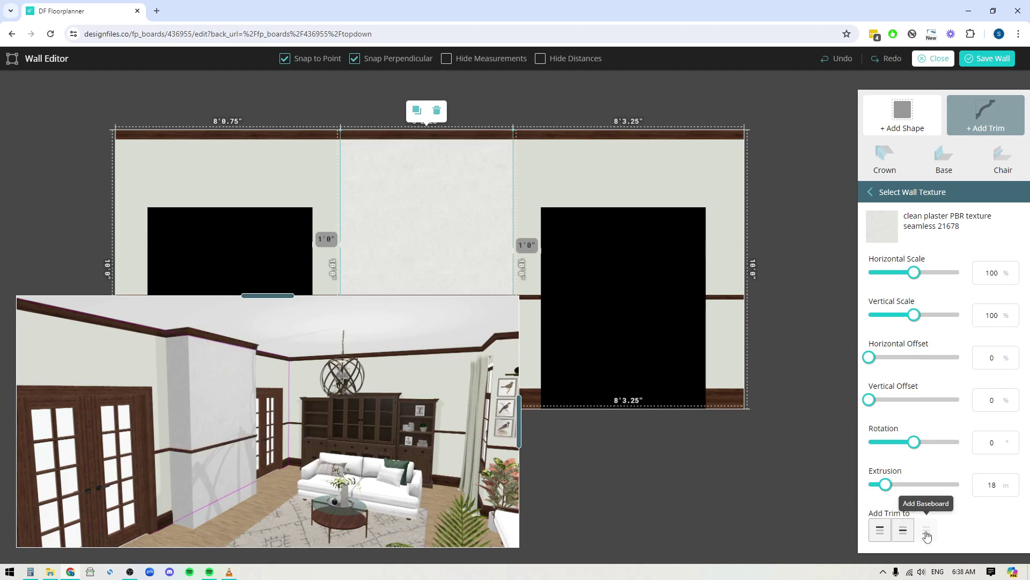
left_click(926, 531)
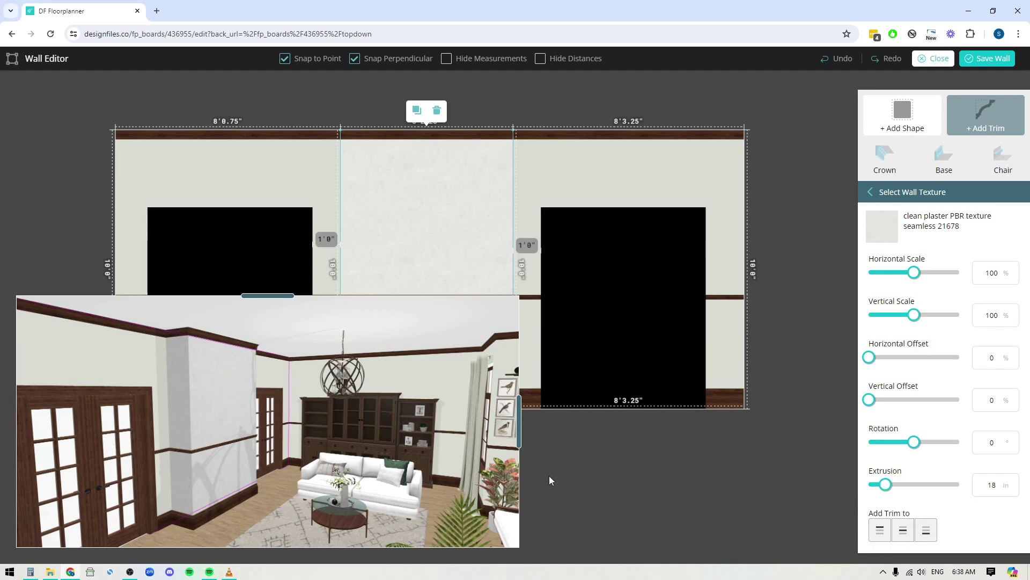
- Shrink the 3D preview and save the edited wall to return to the room view
left_click_drag(519, 421, 353, 456)
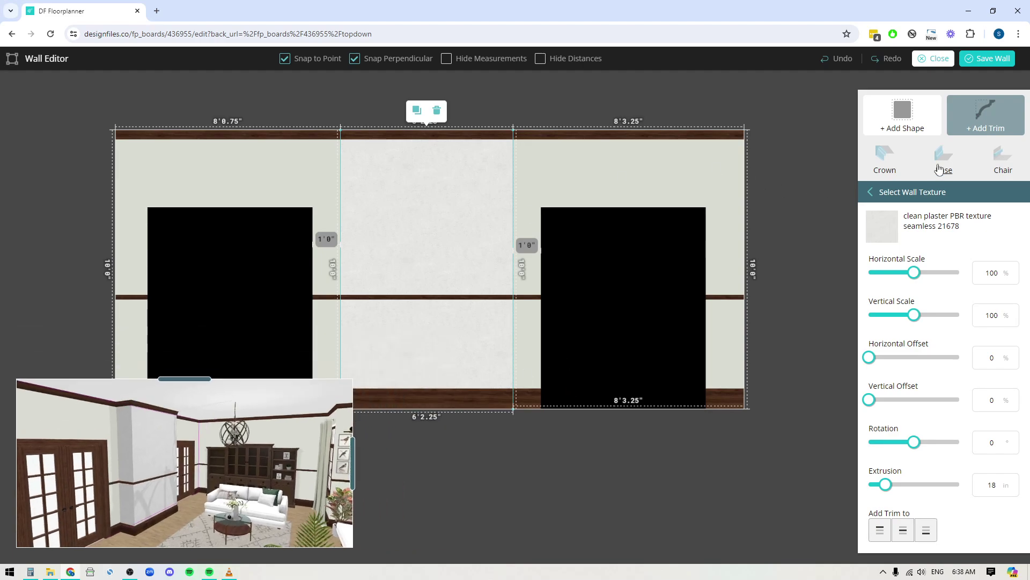
left_click(987, 59)
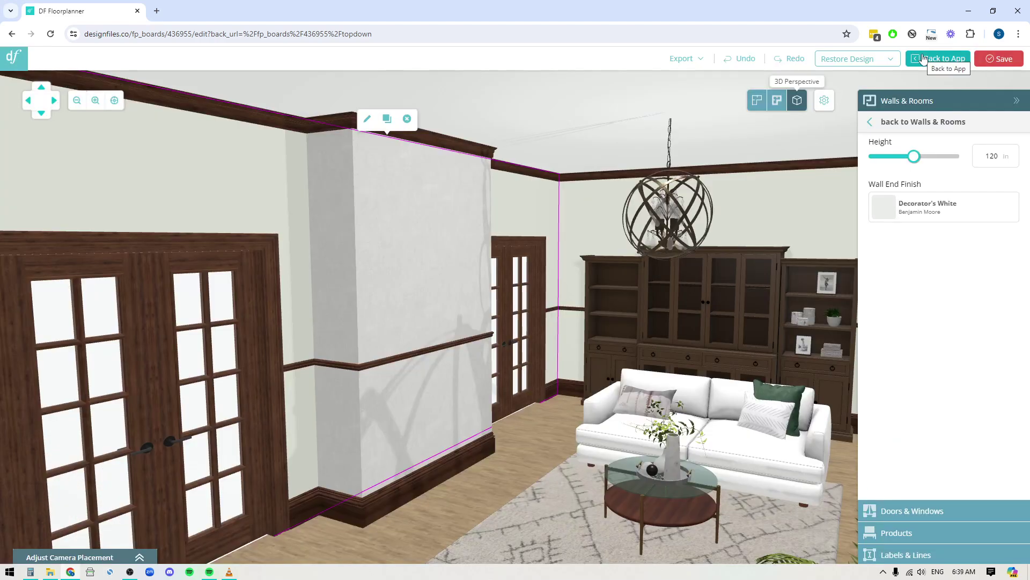